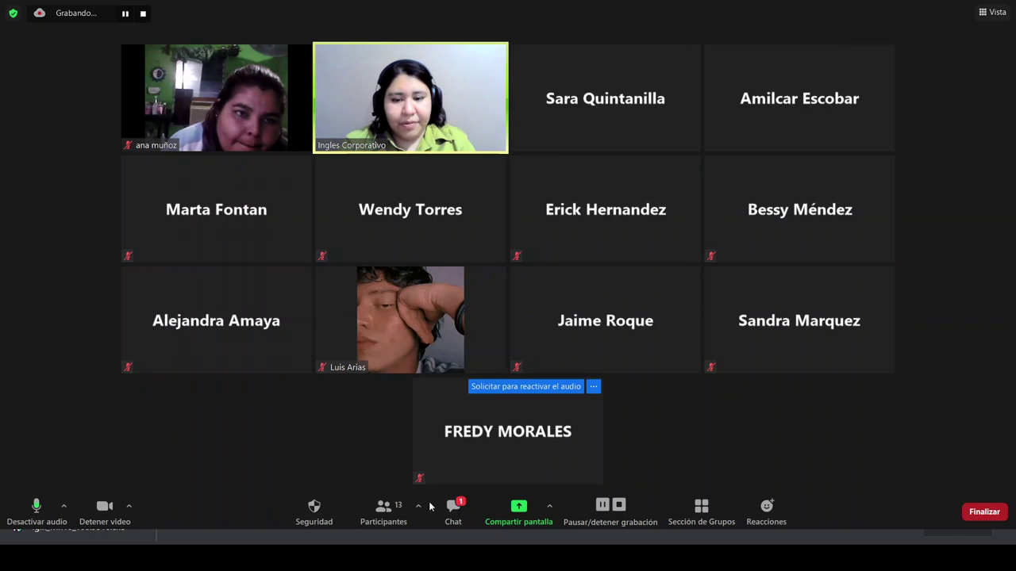
Read the unread message in the meeting chat and close the chat.
key("alt+h")
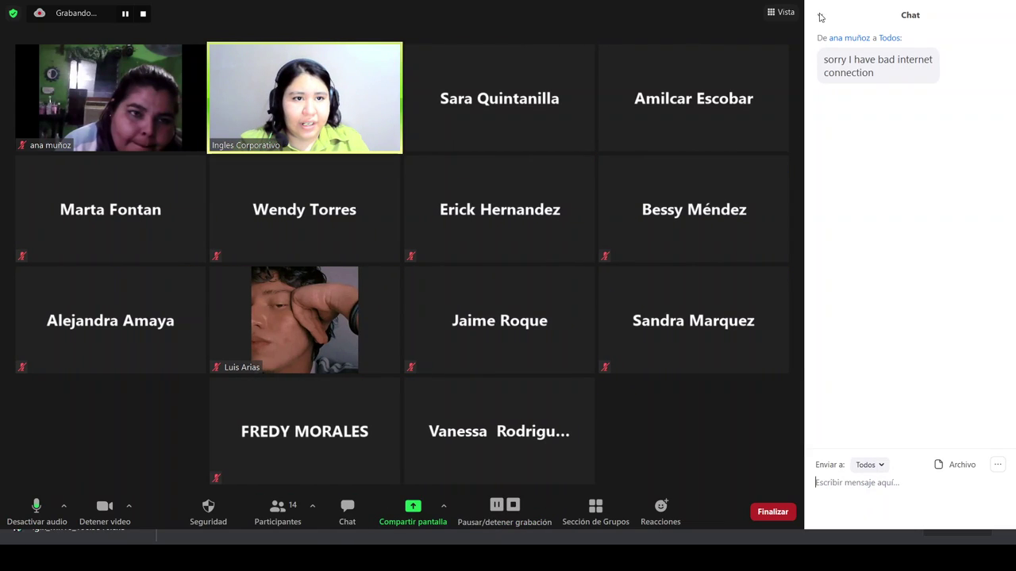
key("alt+h")
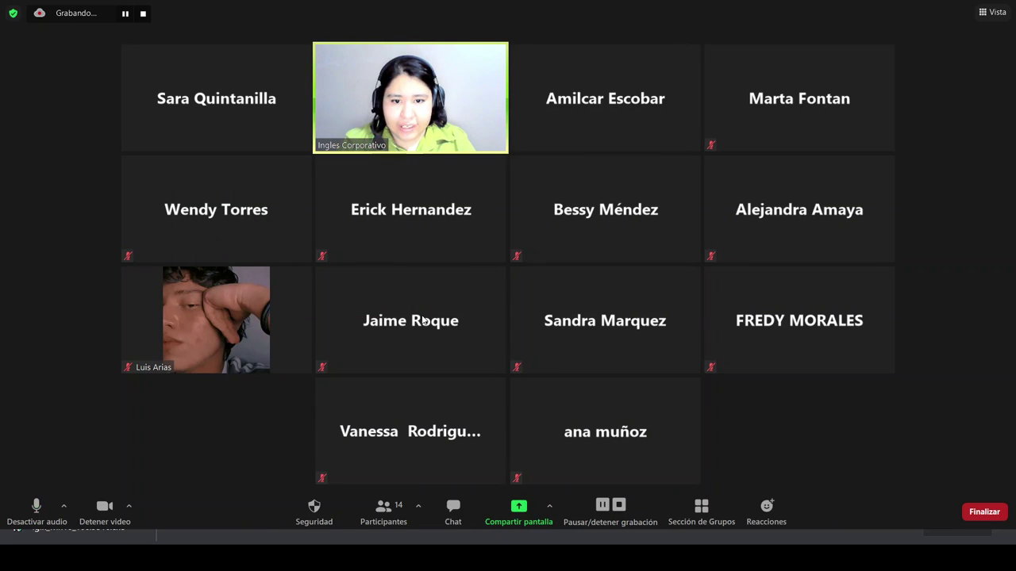
Switch to the Chrome course page and open unit A: Listening of the Section 3 Midterm.
key("alt+Tab")
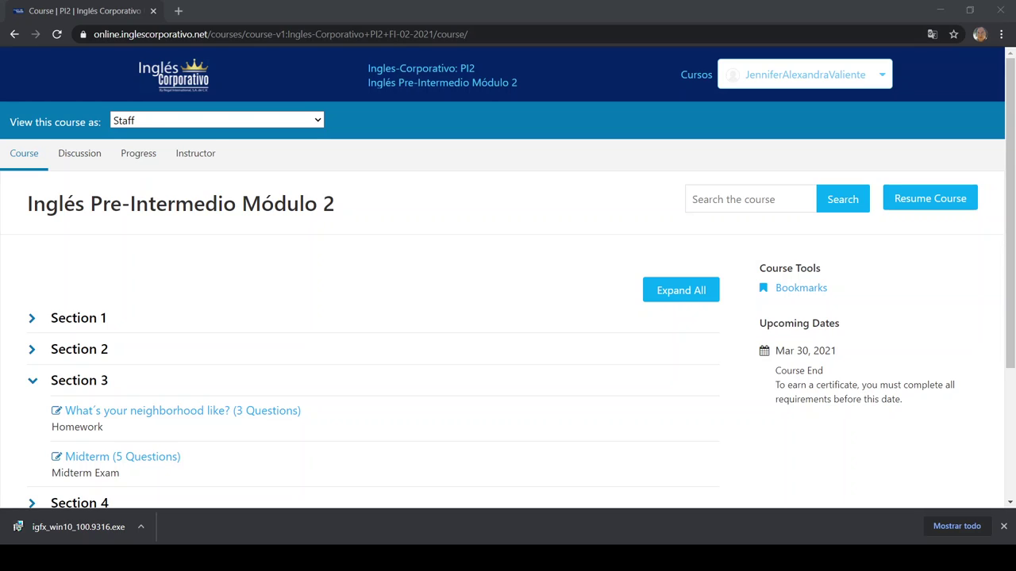
left_click(317, 541)
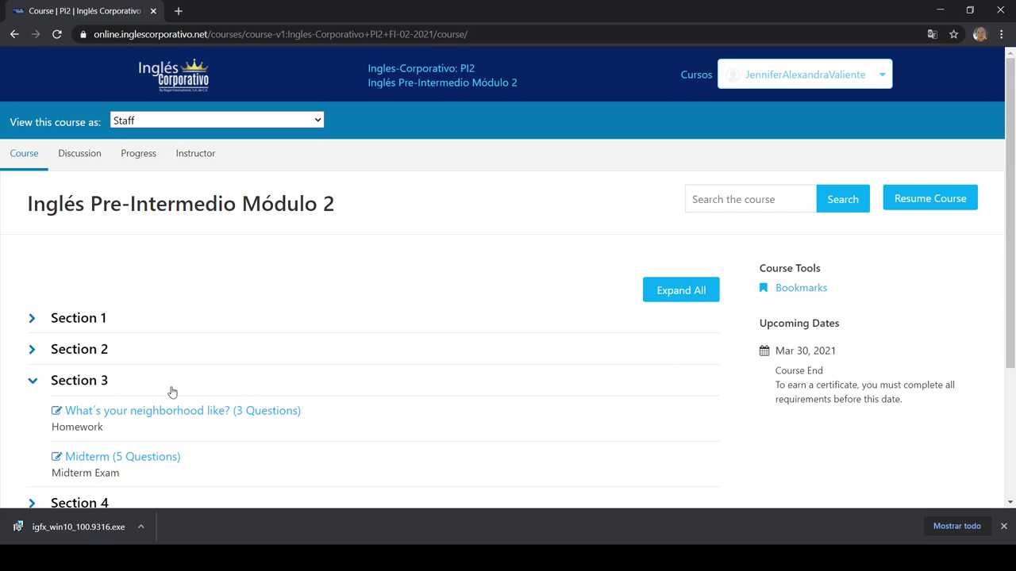
left_click(89, 457)
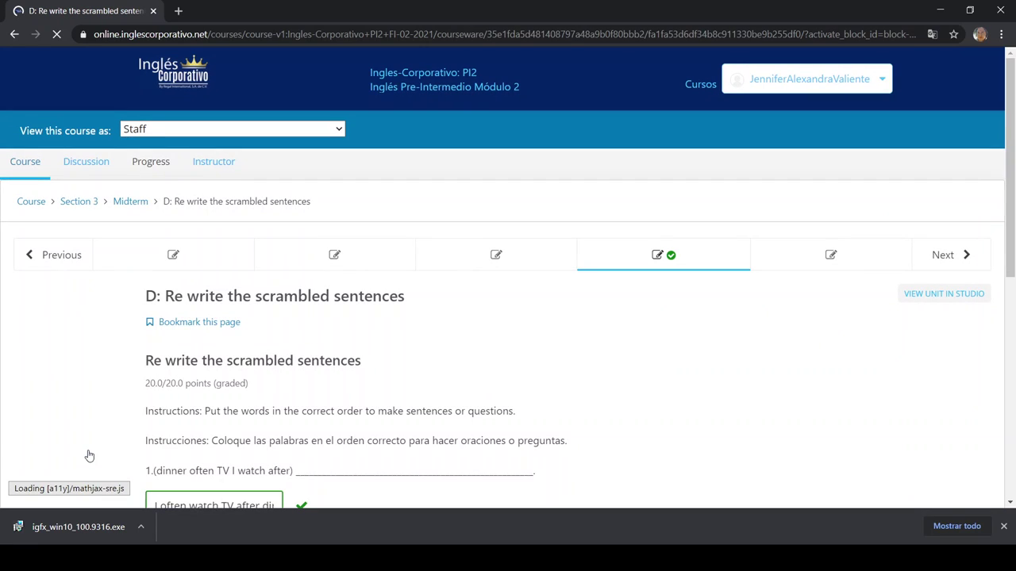
left_click(178, 258)
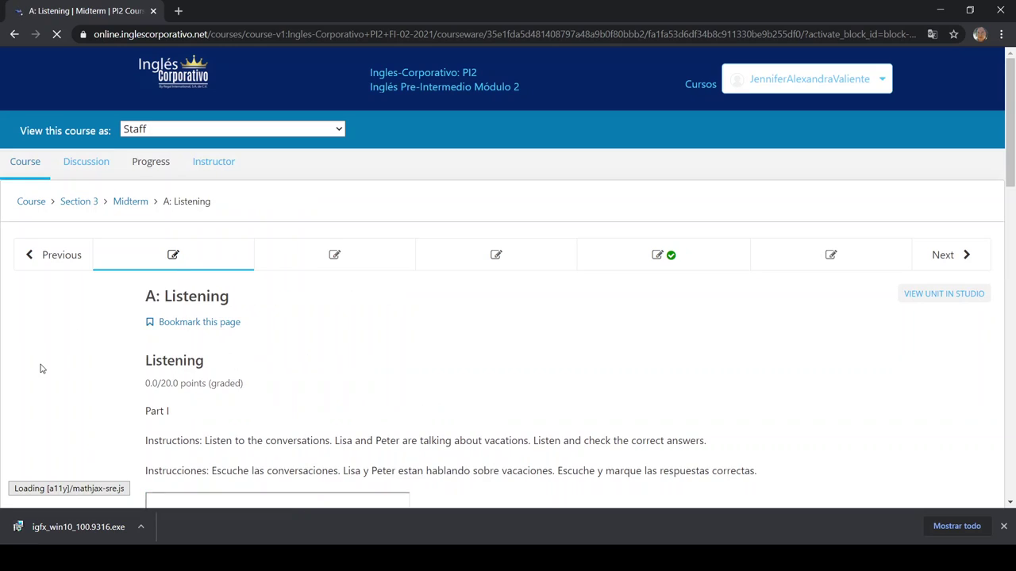
Dismiss the browser's downloads bar and play the Part I listening audio from the beginning.
scroll(43, 375, "down", 4)
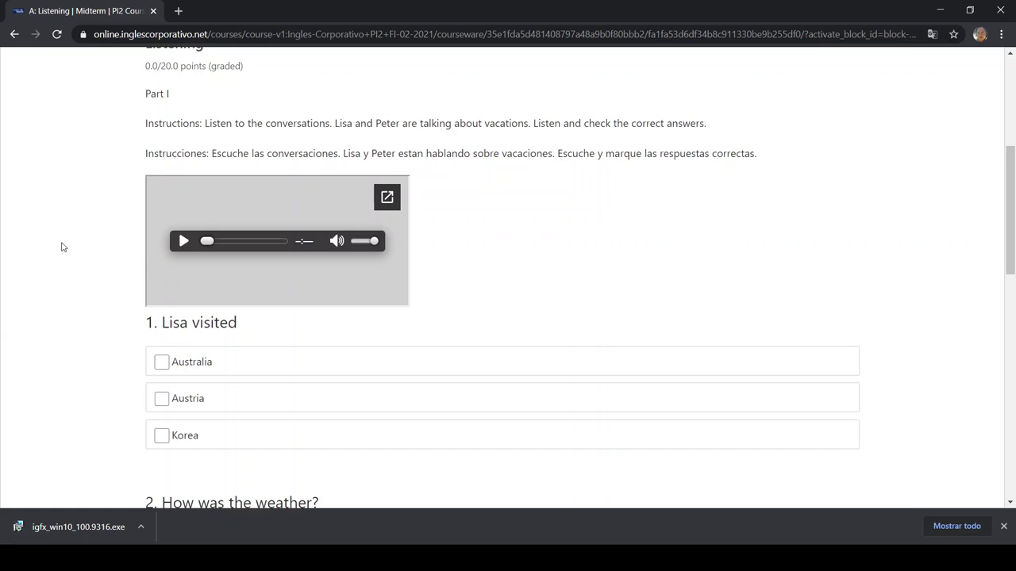
scroll(65, 248, "down", 1)
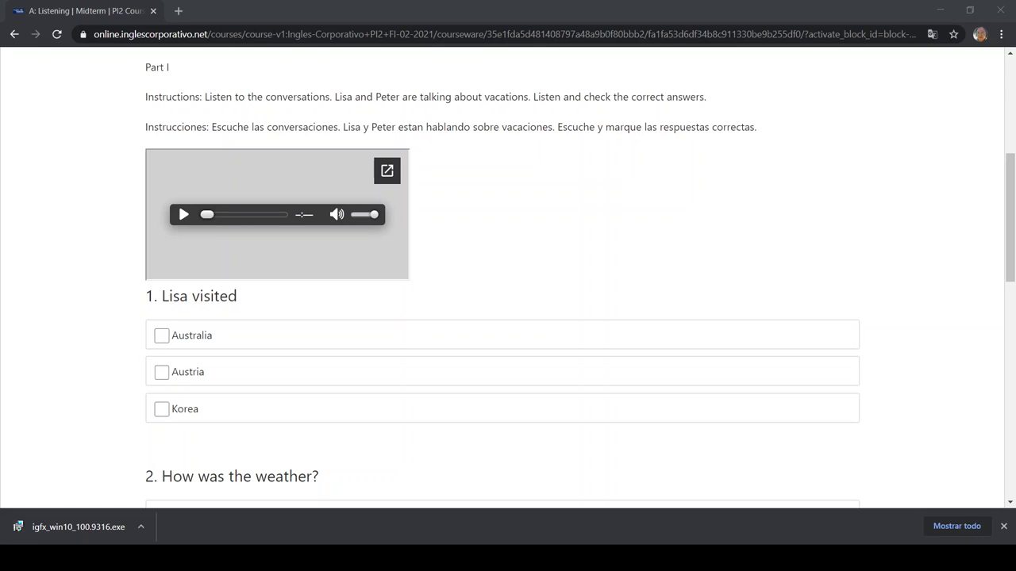
left_click(1003, 526)
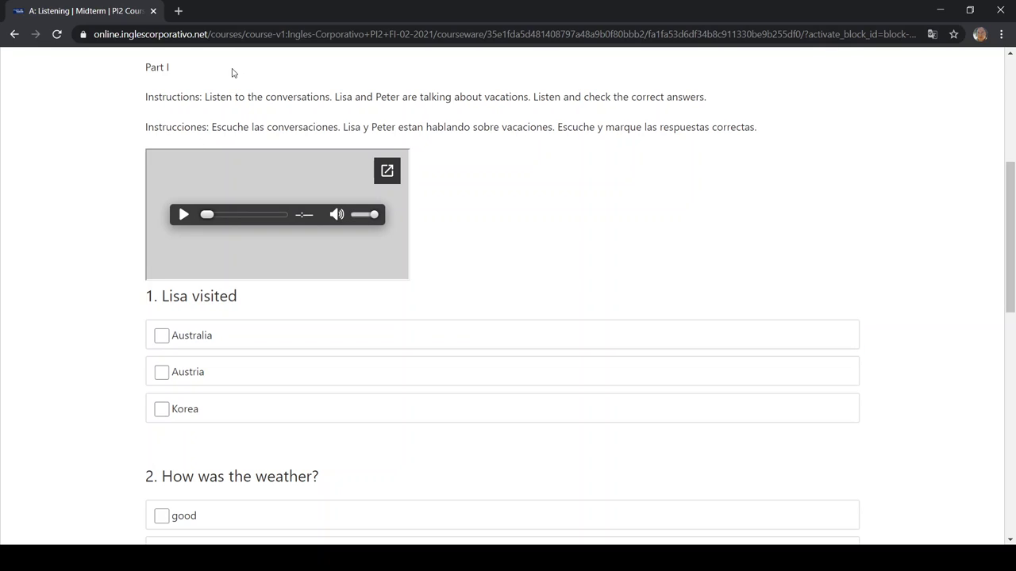
left_click(185, 216)
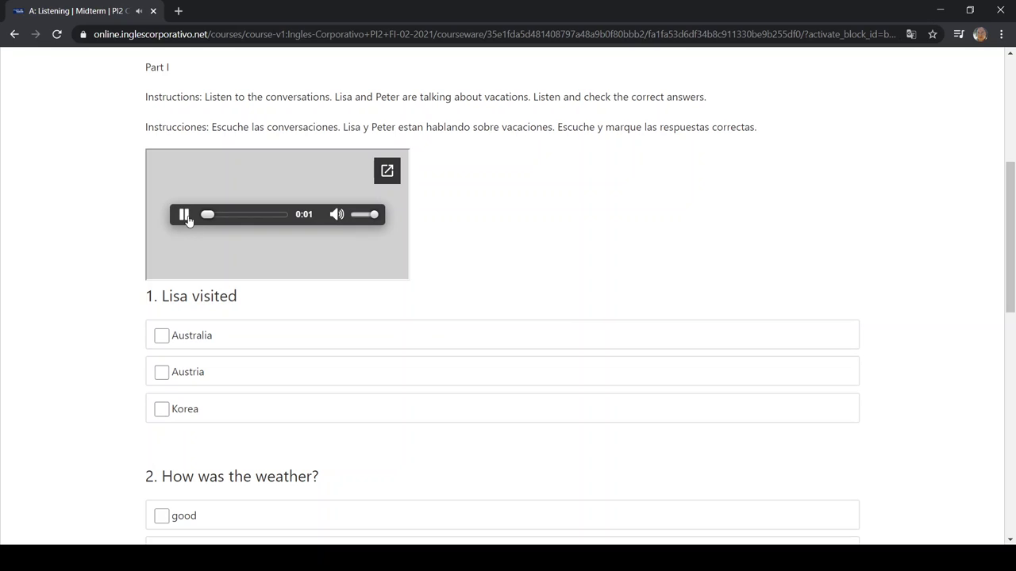
left_click(184, 216)
left_click_drag(208, 222, 191, 220)
left_click(183, 214)
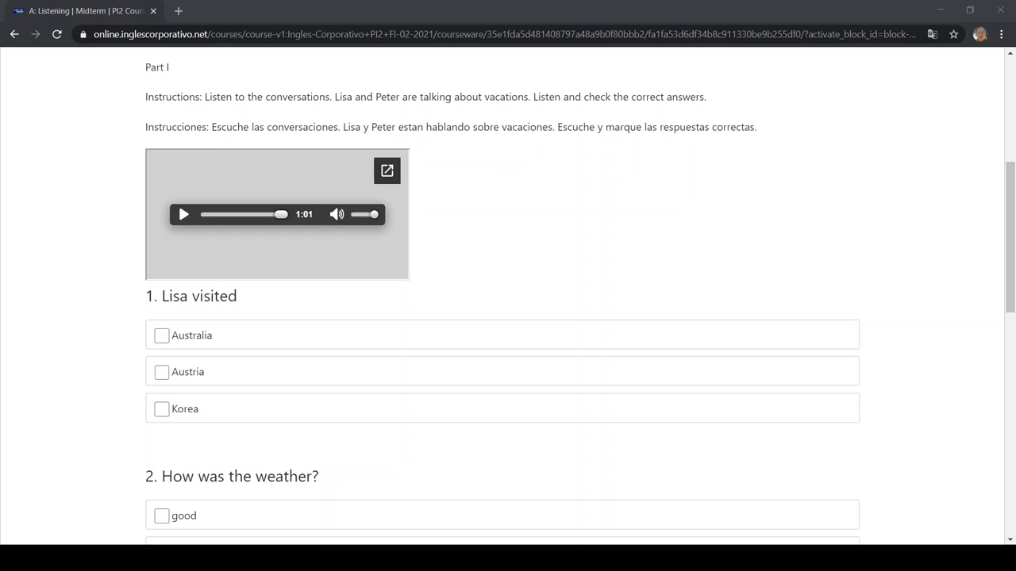
Answer question 1, "Lisa visited", with Australia and question 2, "How was the weather?", with bad.
scroll(1, 326, "down", 1)
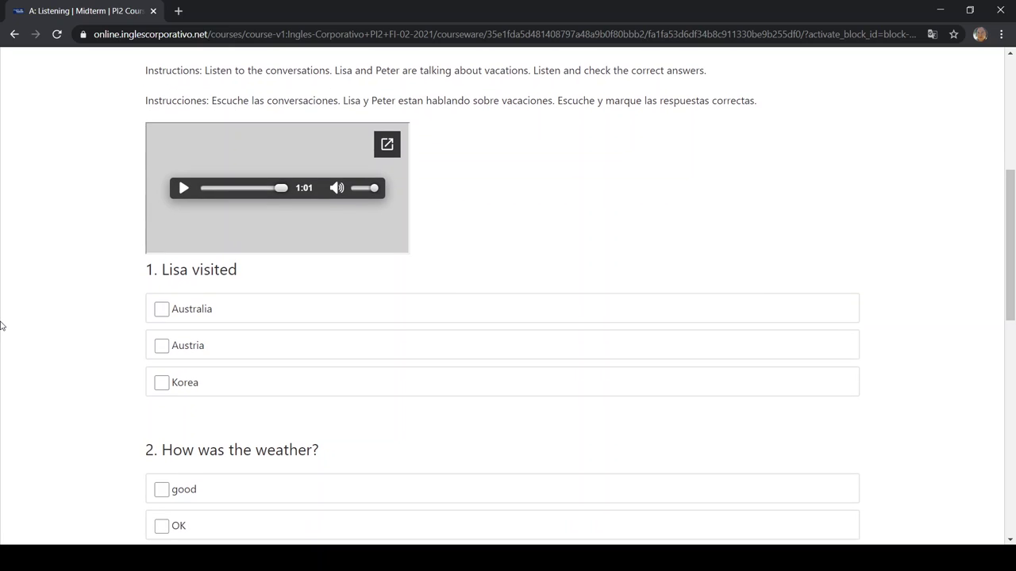
scroll(1, 325, "down", 2)
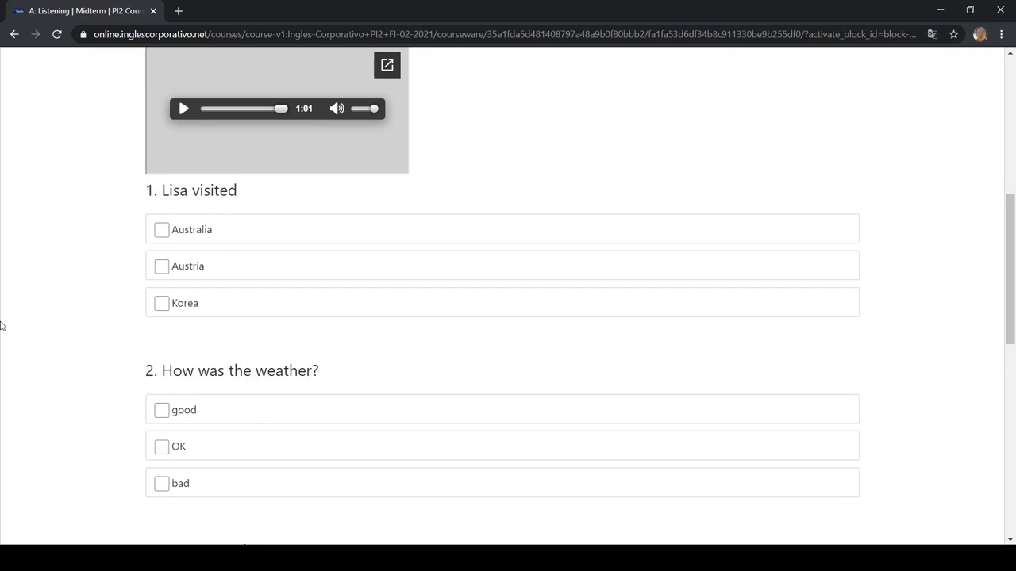
left_click(163, 237)
left_click(96, 250)
scroll(97, 253, "down", 1)
scroll(98, 253, "down", 1)
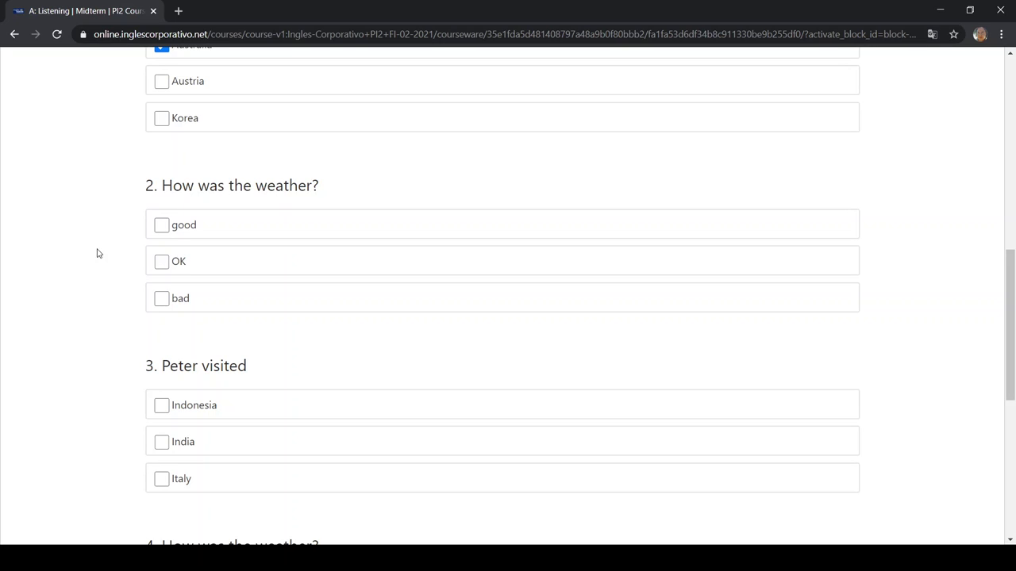
left_click(166, 302)
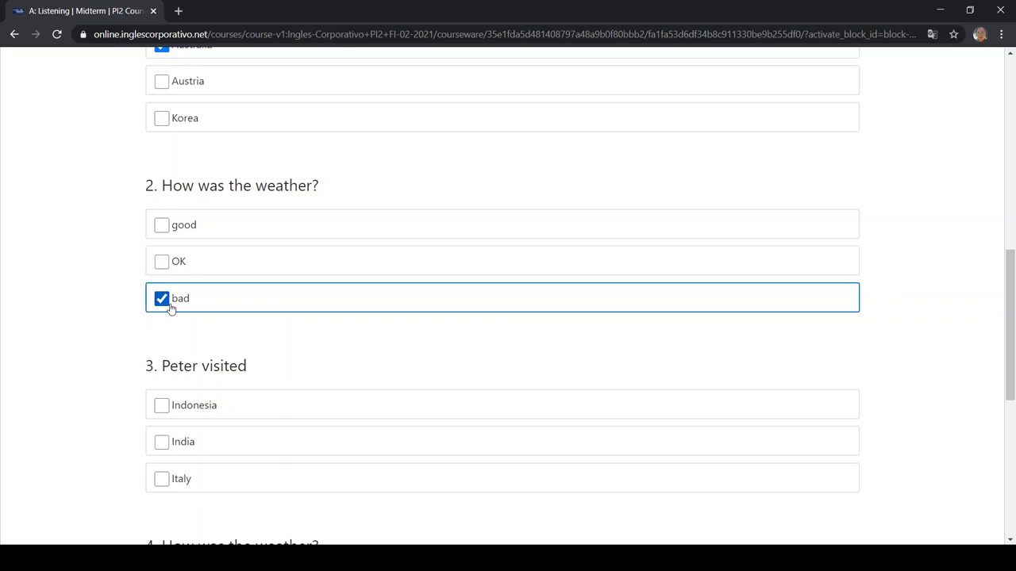
Answer question 3, "Peter visited", with Italy and question 4 with OK, and submit the listening answers.
scroll(103, 331, "down", 3)
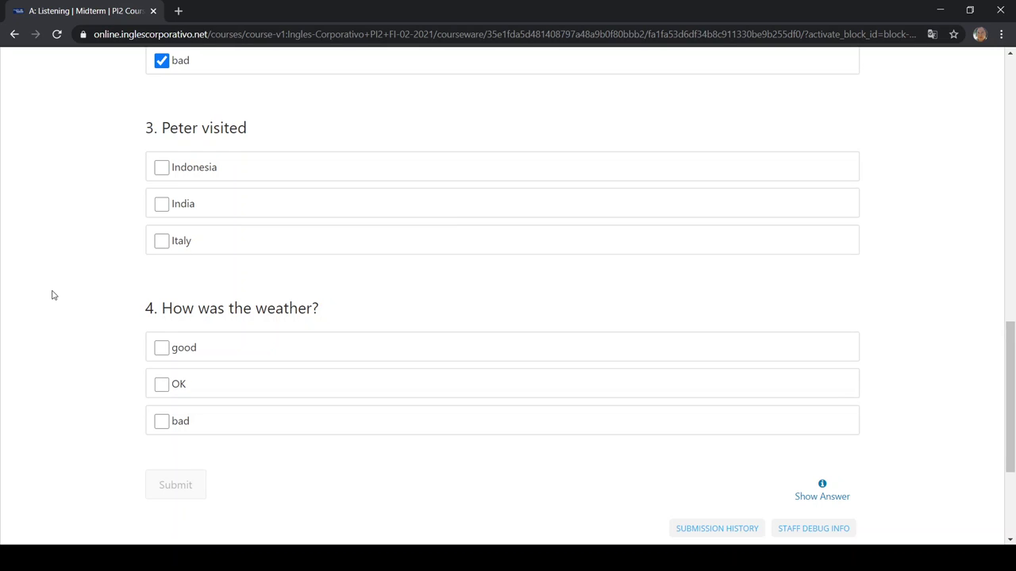
left_click(142, 248)
scroll(98, 260, "down", 1)
scroll(97, 260, "down", 2)
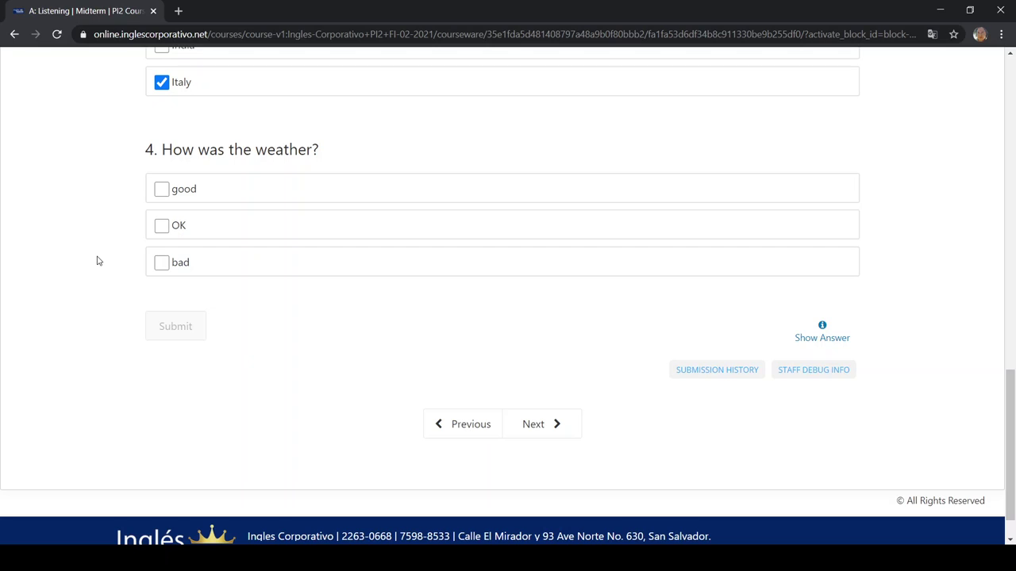
left_click(161, 226)
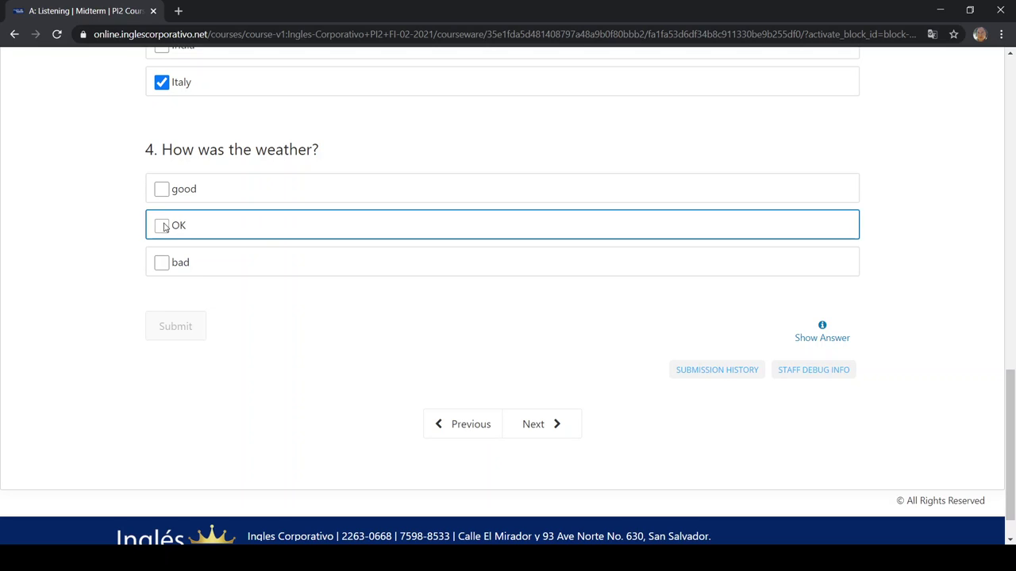
left_click(172, 328)
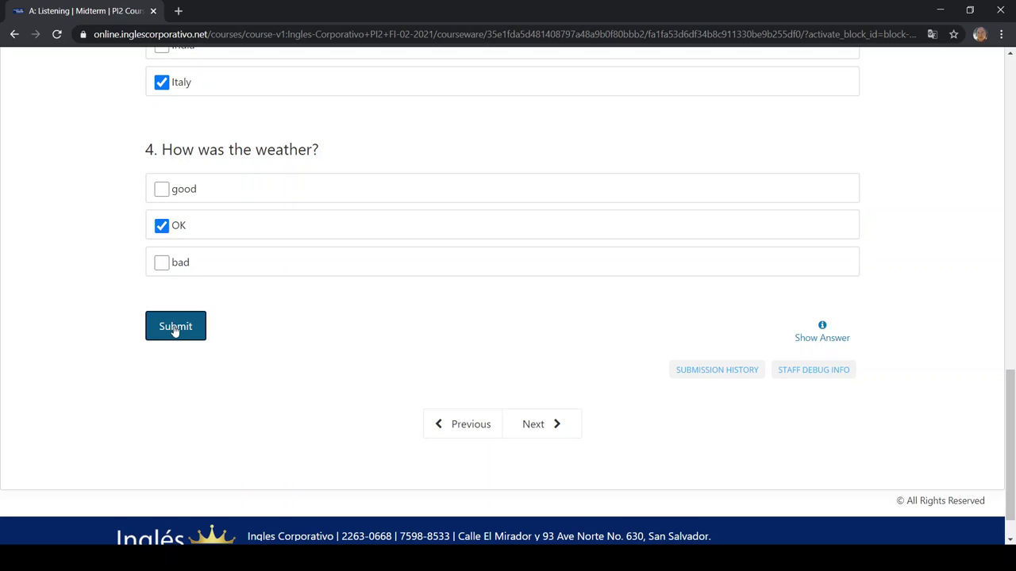
Review the graded answers to all four listening questions and the overall score.
scroll(53, 339, "up", 3)
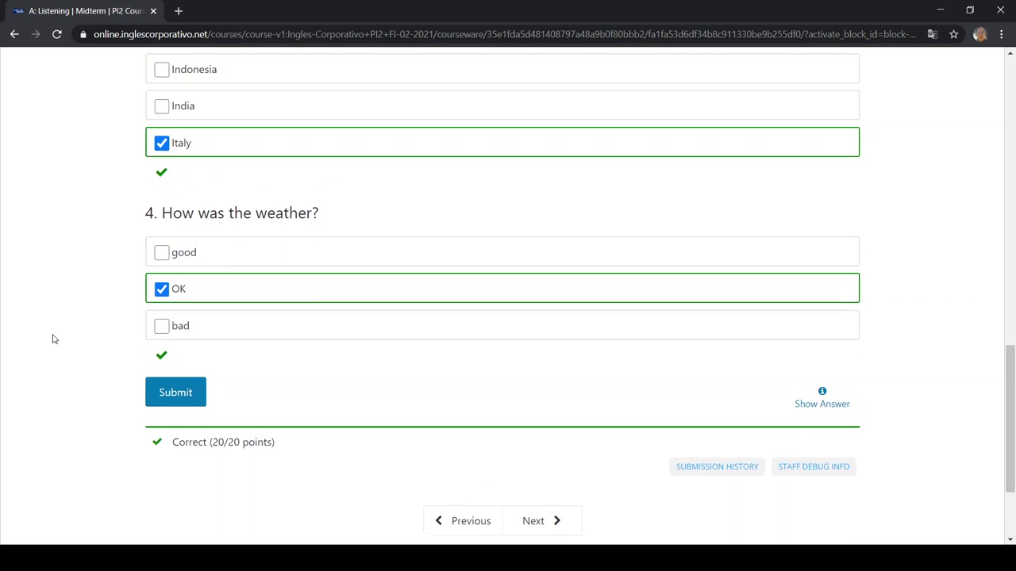
scroll(53, 339, "up", 4)
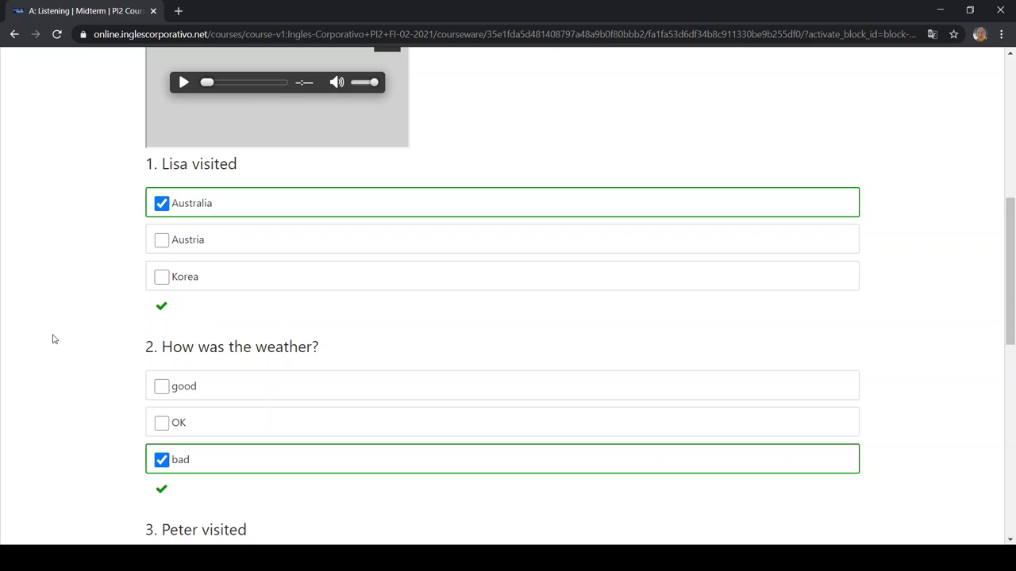
scroll(53, 338, "down", 1)
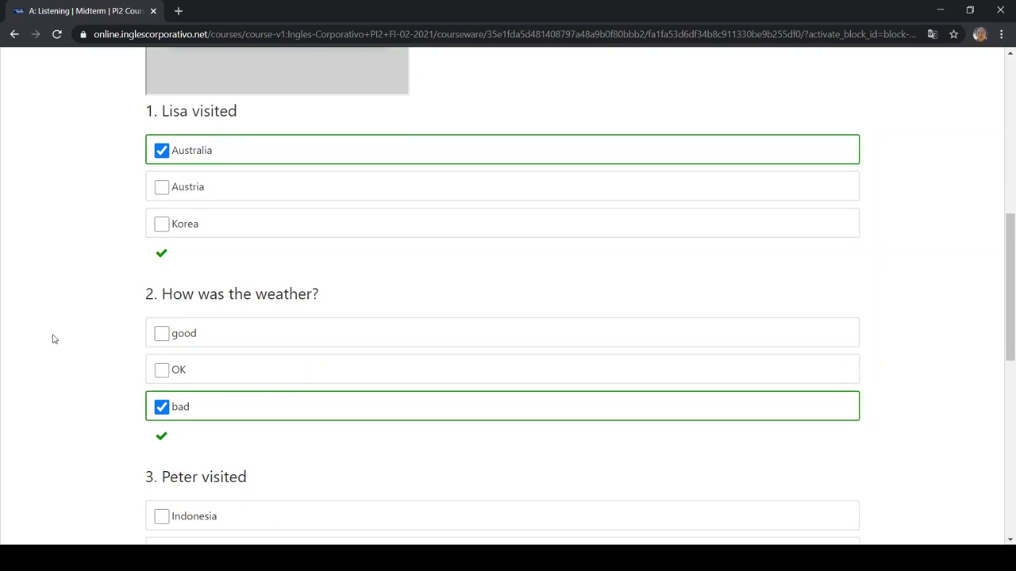
scroll(53, 338, "down", 2)
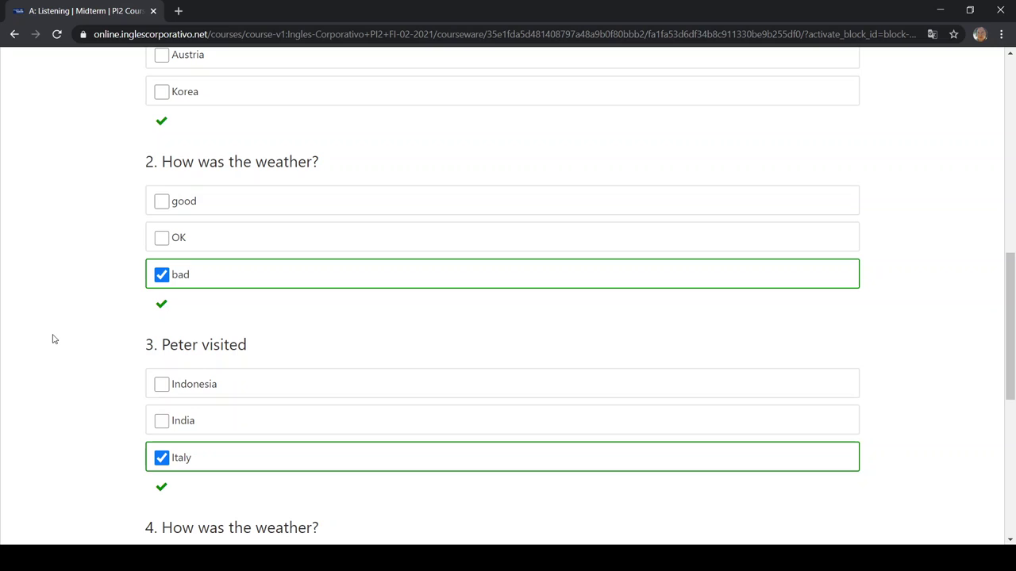
scroll(53, 339, "down", 3)
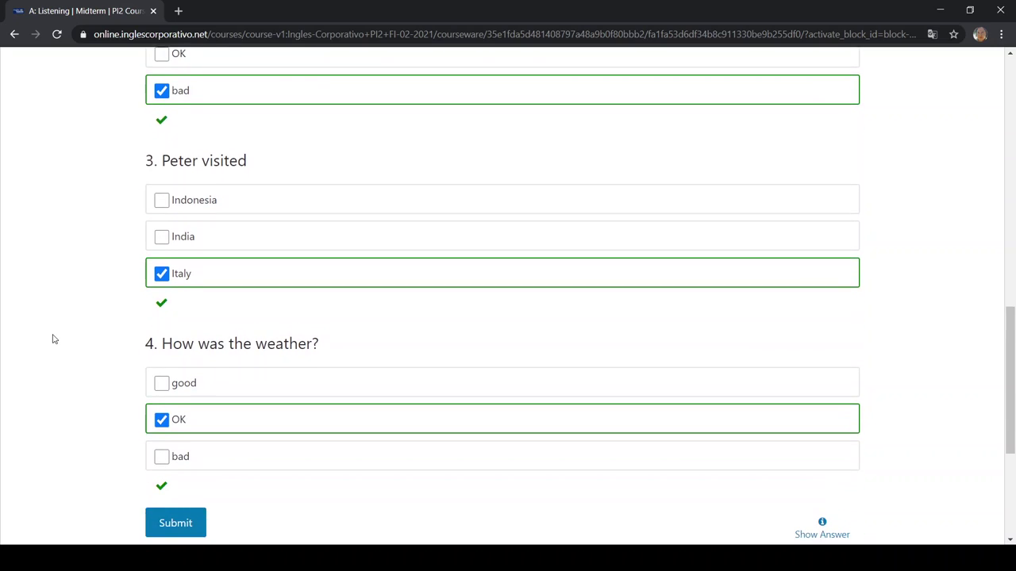
scroll(53, 339, "down", 1)
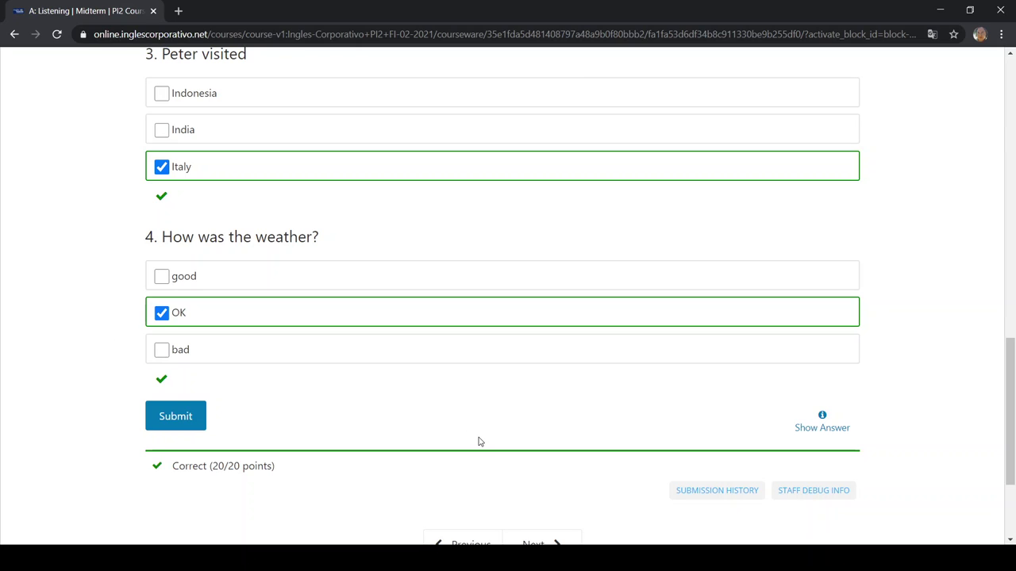
scroll(479, 442, "down", 1)
scroll(479, 442, "down", 2)
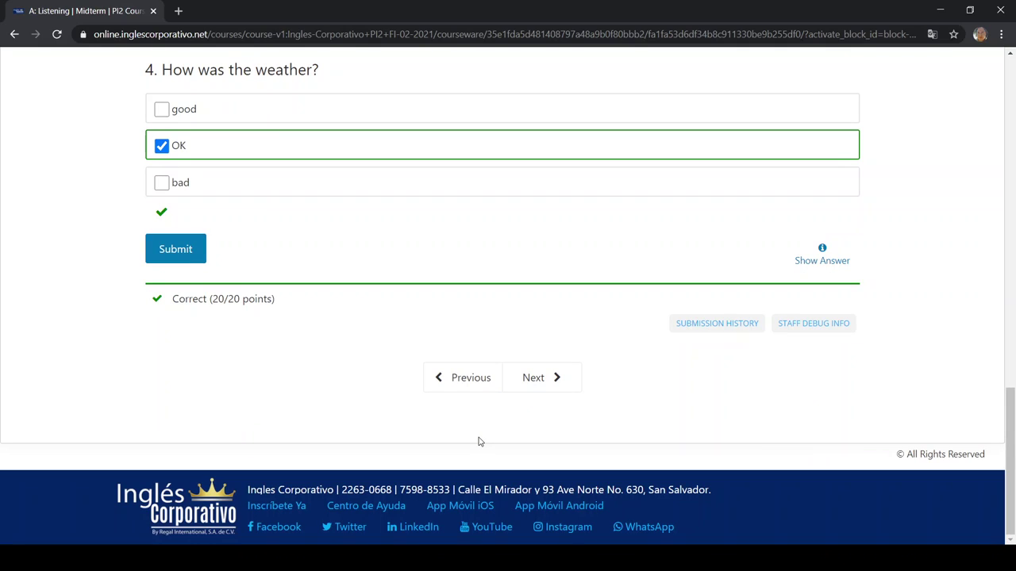
Go to the next Midterm unit, B: Completing the conversations, and read its instructions and first four questions.
left_click(536, 387)
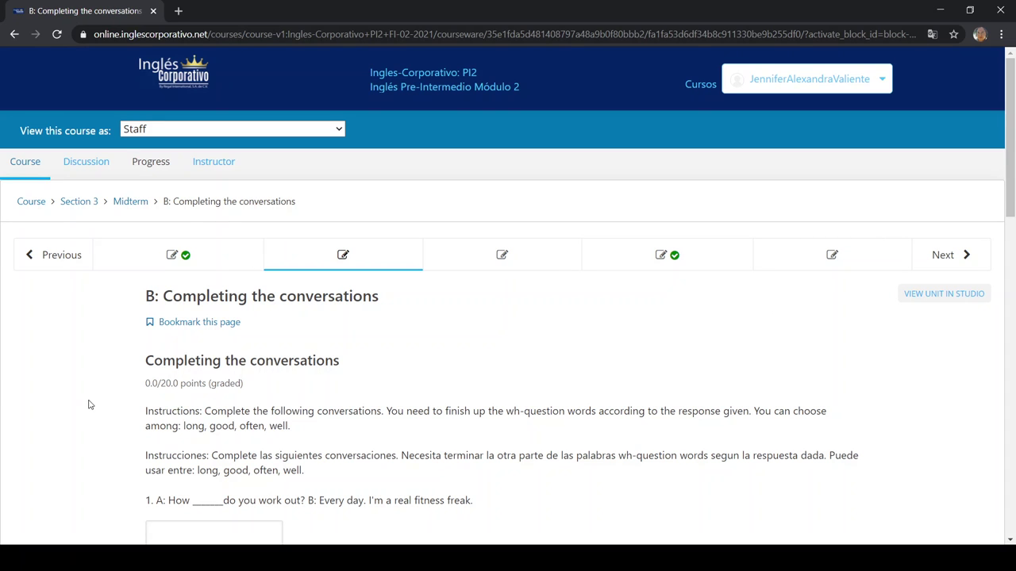
scroll(89, 404, "down", 3)
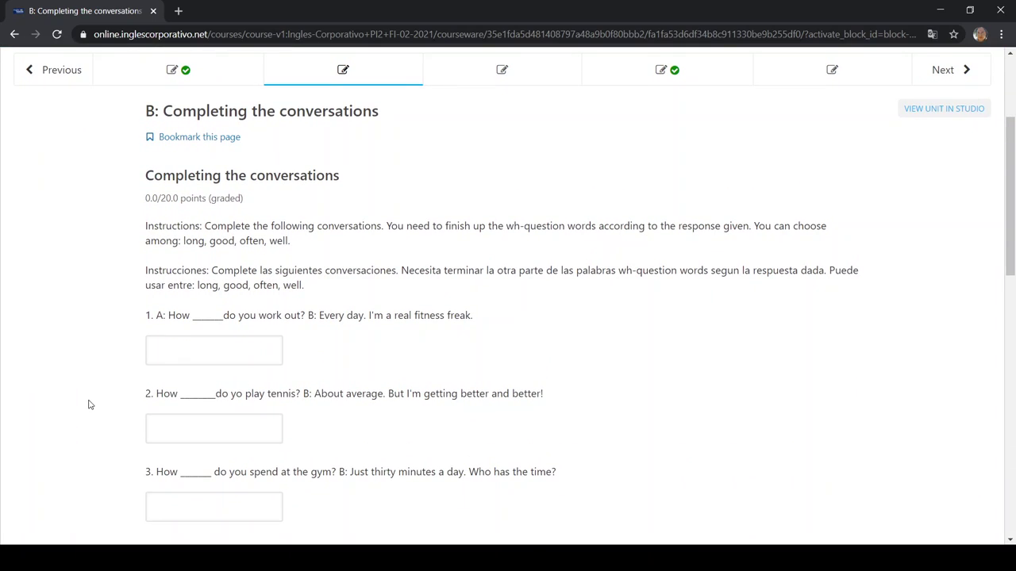
scroll(89, 404, "down", 2)
scroll(89, 405, "down", 1)
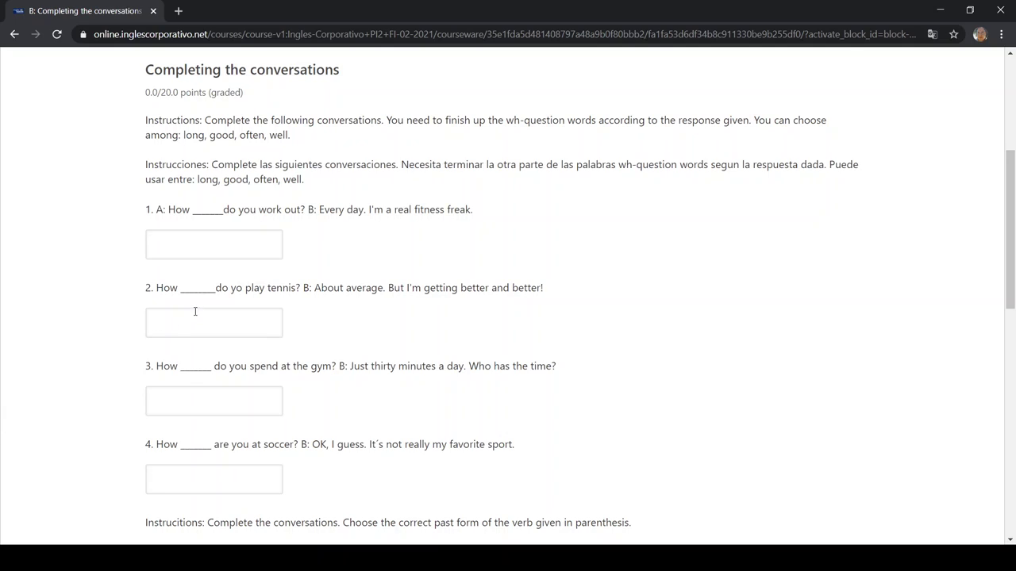
Fill in the first conversation blank, about working out, with "often" and the second, about tennis, with "well".
left_click(193, 254)
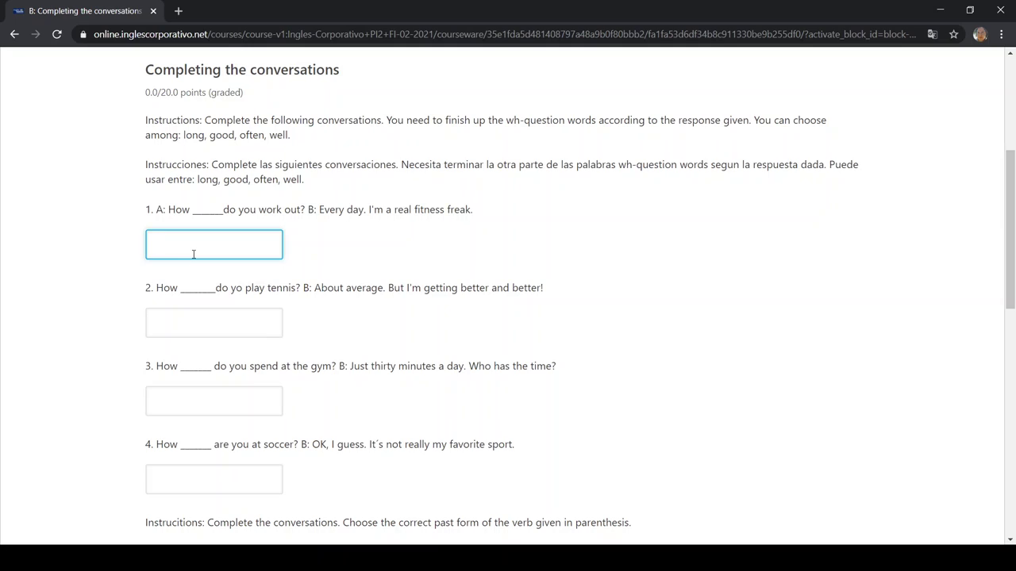
type("often")
left_click(93, 302)
scroll(93, 304, "down", 1)
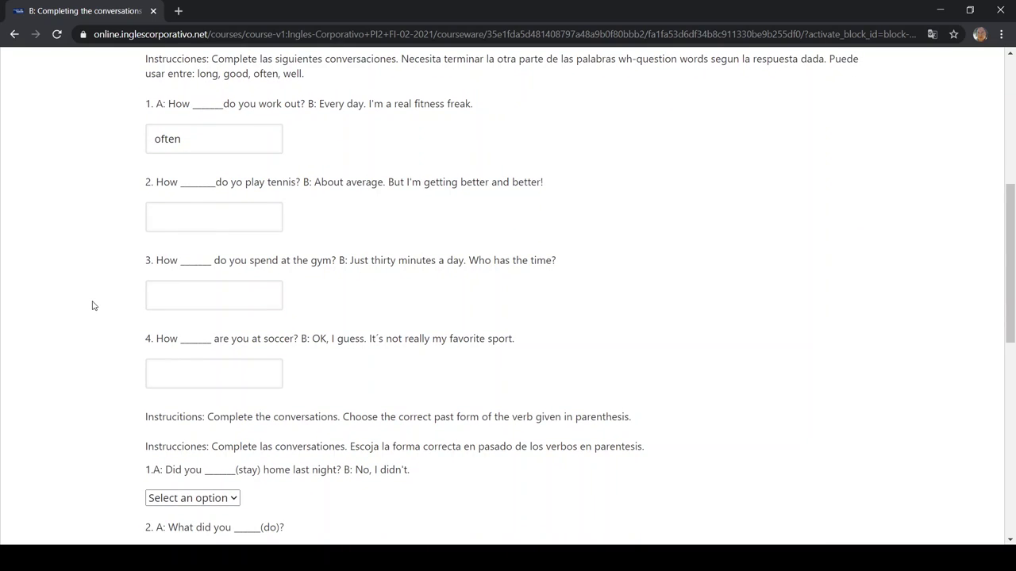
left_click(229, 209)
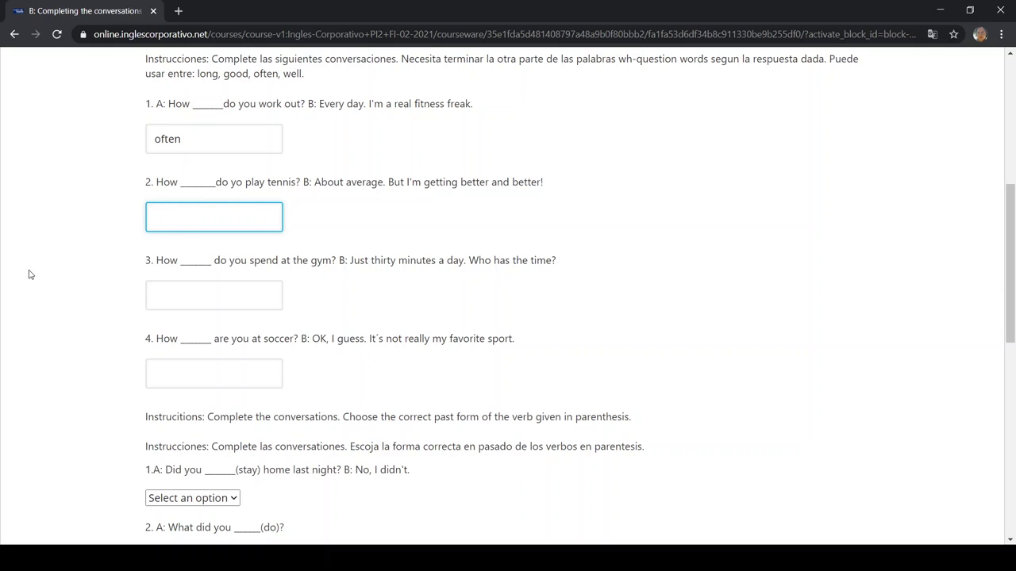
type("well")
Fill in the third conversation blank, about the gym, with "long" and the fourth, about soccer, with "good".
left_click(157, 294)
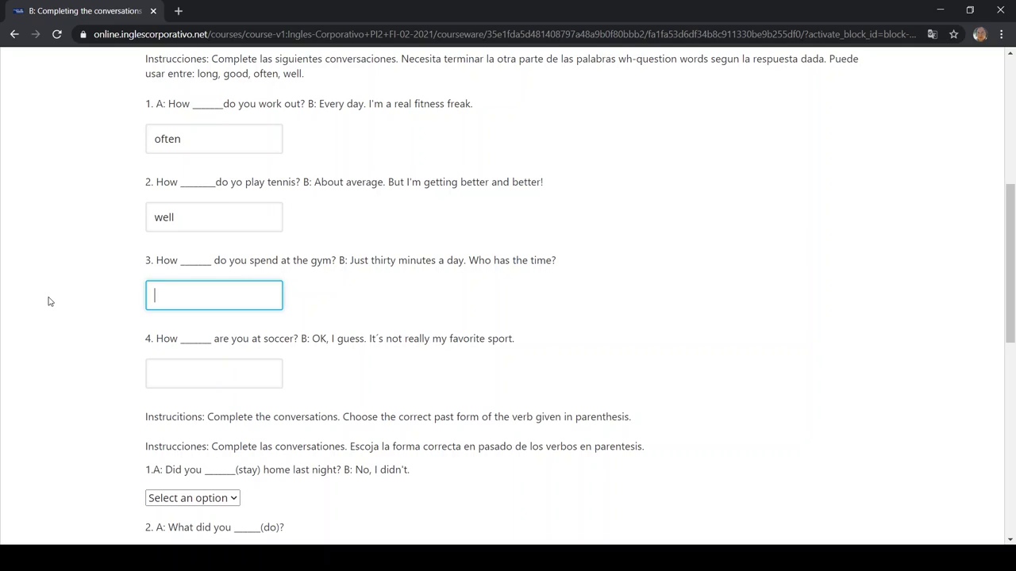
type("long")
left_click(174, 370)
type("good")
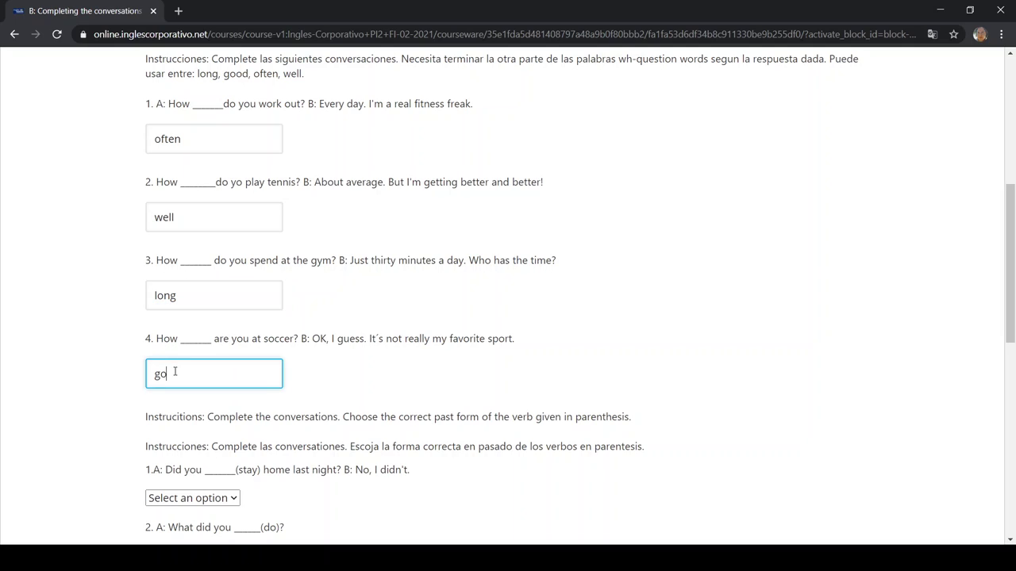
left_click(47, 378)
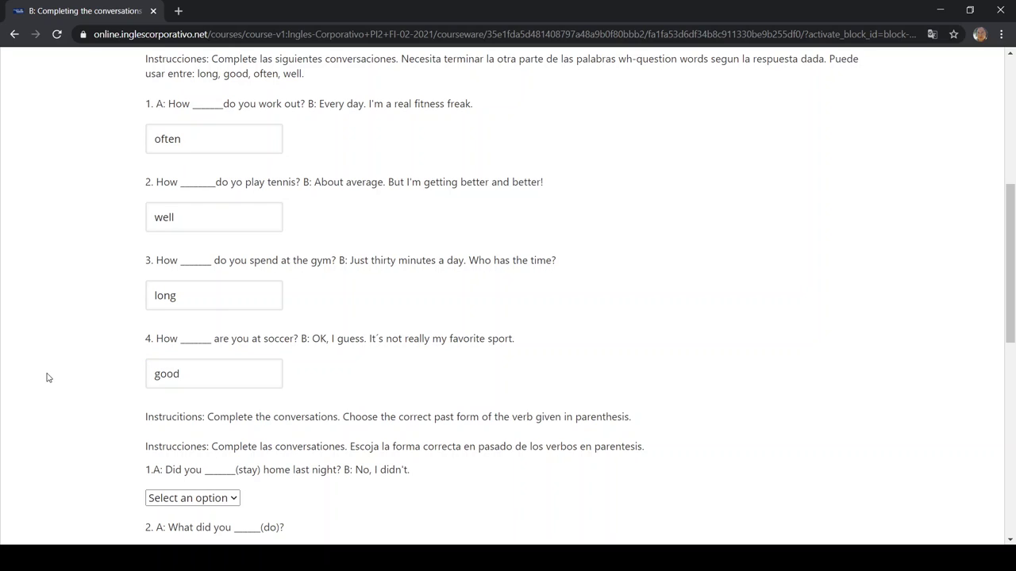
Look over the past-tense verb questions and choose "stay" for the first one, about staying home last night.
scroll(47, 378, "down", 2)
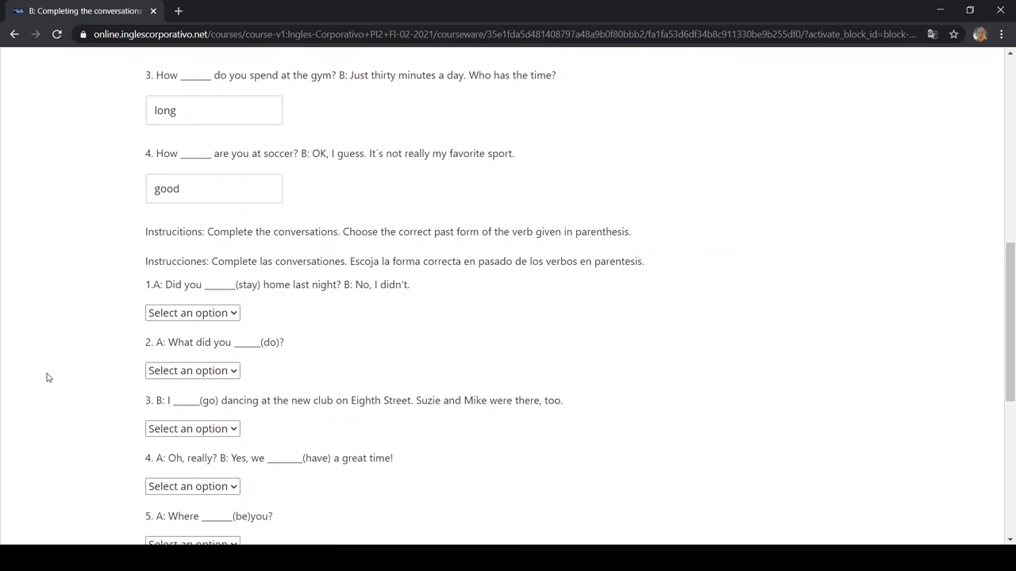
scroll(47, 378, "down", 3)
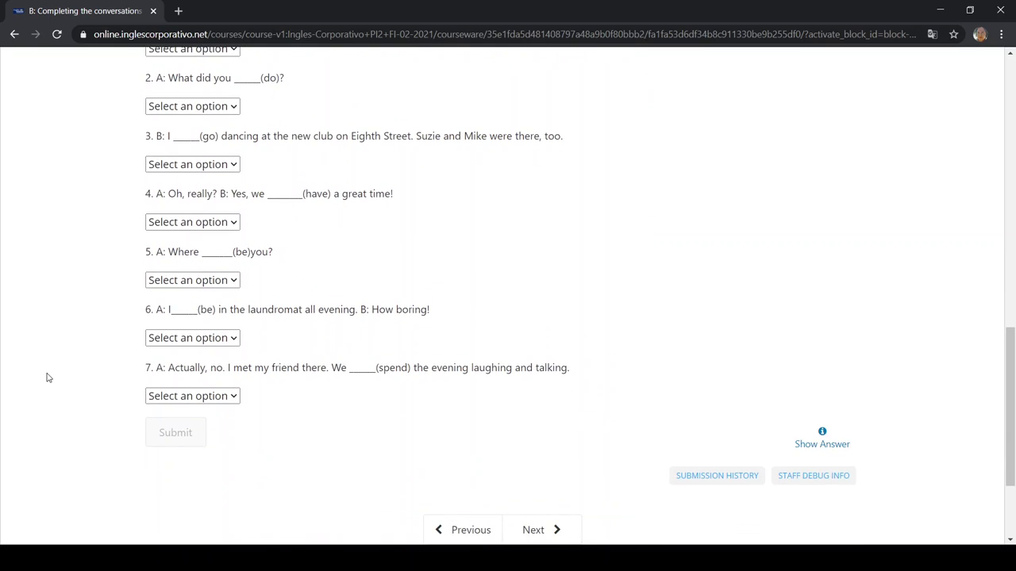
scroll(47, 378, "up", 2)
scroll(47, 378, "up", 1)
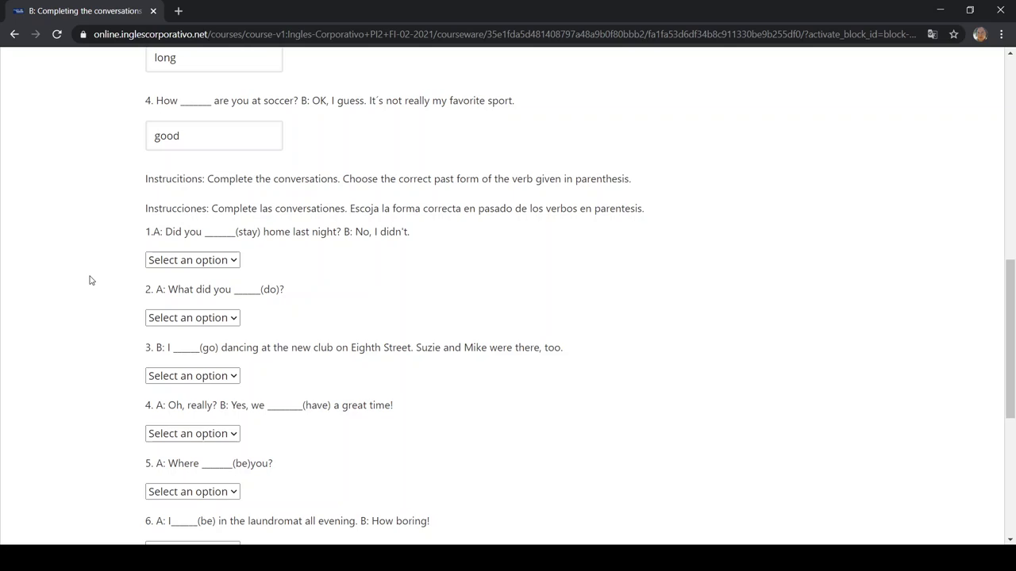
left_click(151, 270)
left_click(168, 292)
left_click(85, 303)
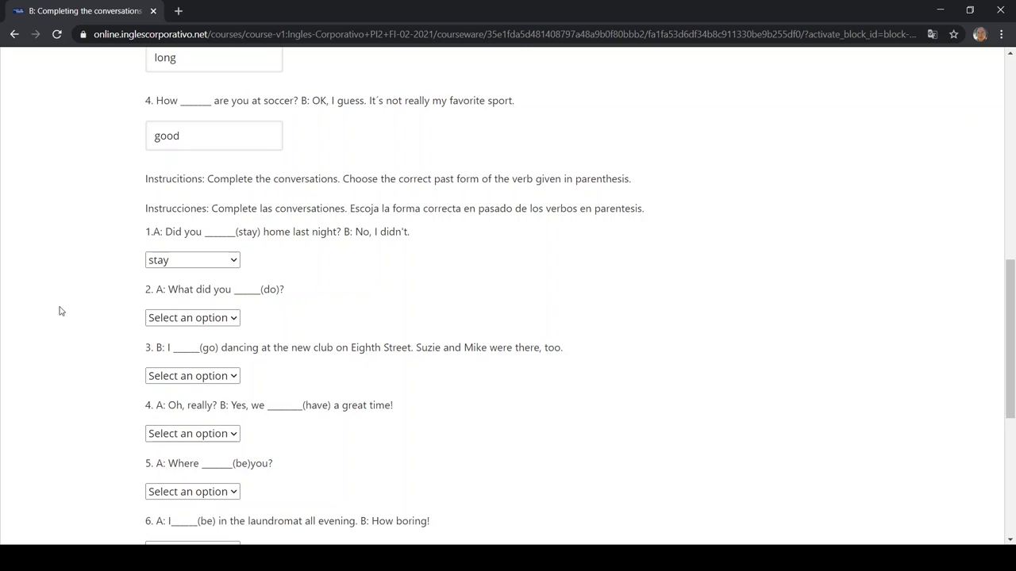
Choose "do" for the second past-tense question and "went" for the third, about dancing at the new club.
scroll(62, 310, "down", 2)
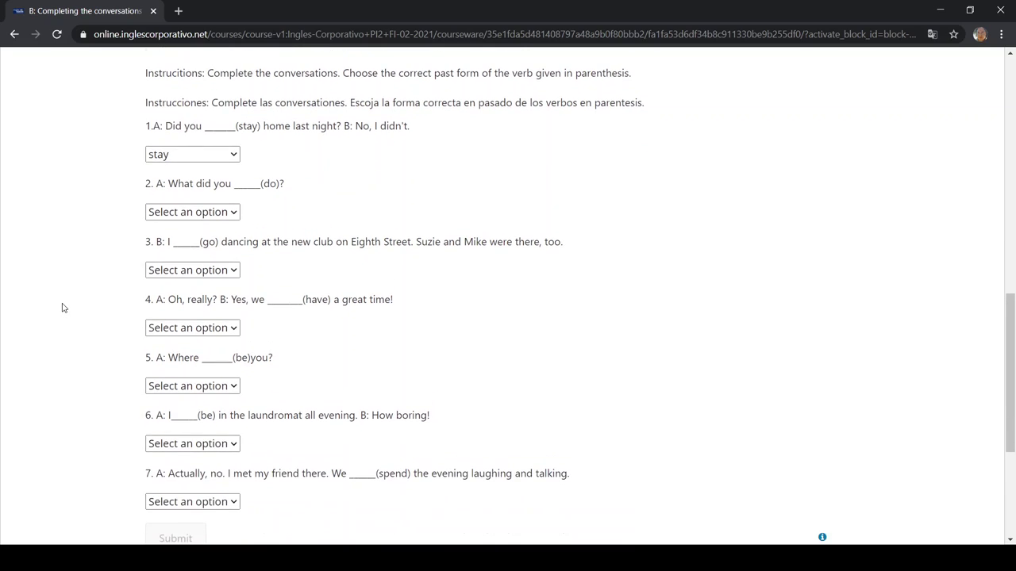
left_click(192, 215)
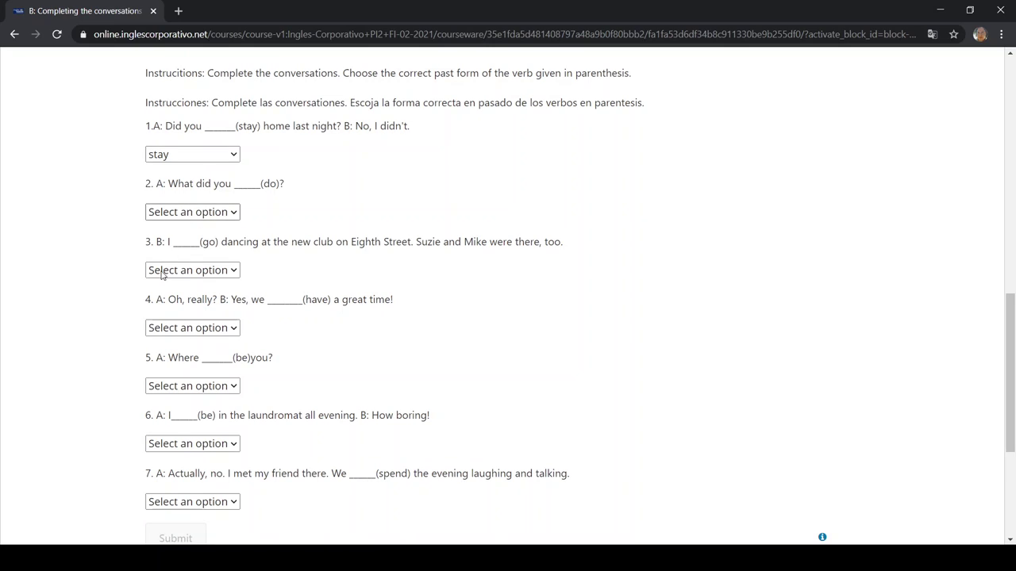
left_click(165, 265)
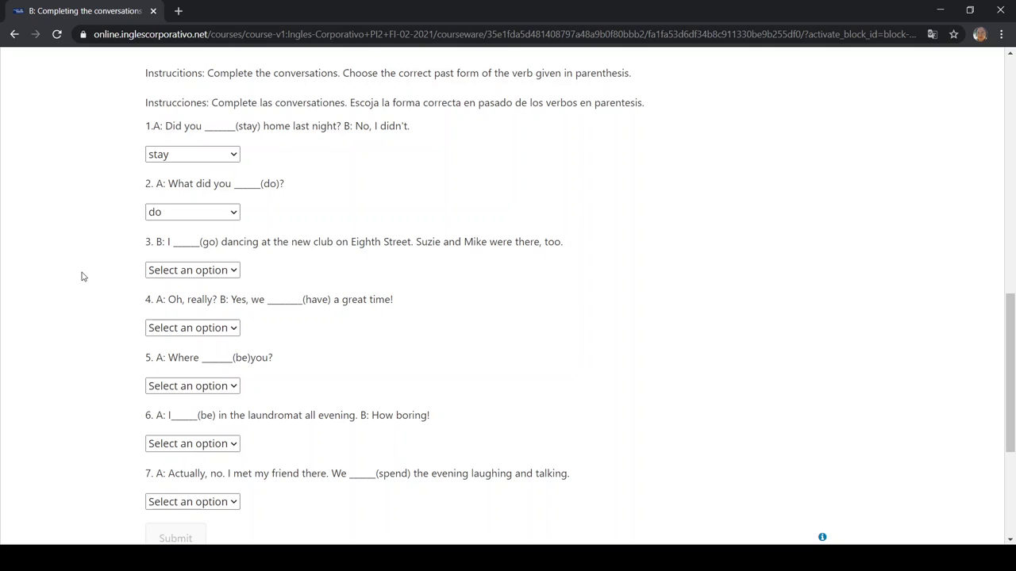
scroll(82, 276, "down", 1)
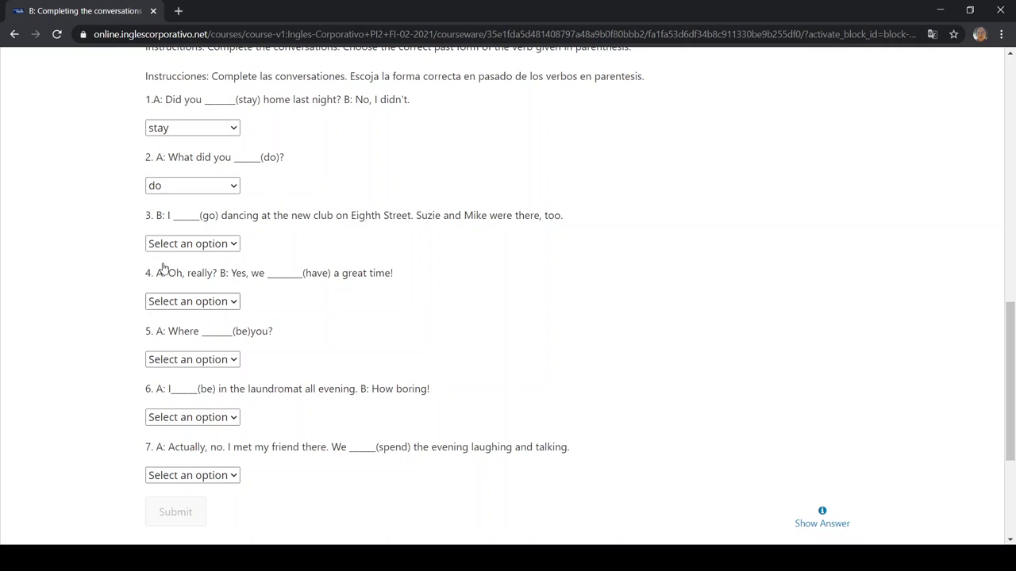
left_click(171, 292)
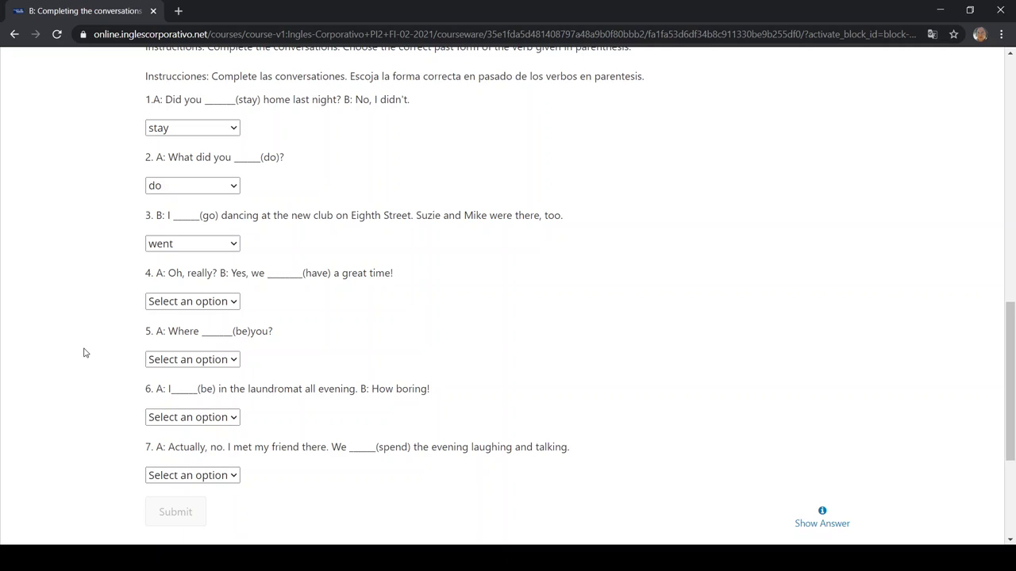
Choose "had" for the fourth past-tense question, about a great time, and "were" for the fifth, "Where ___ you?".
scroll(85, 352, "down", 2)
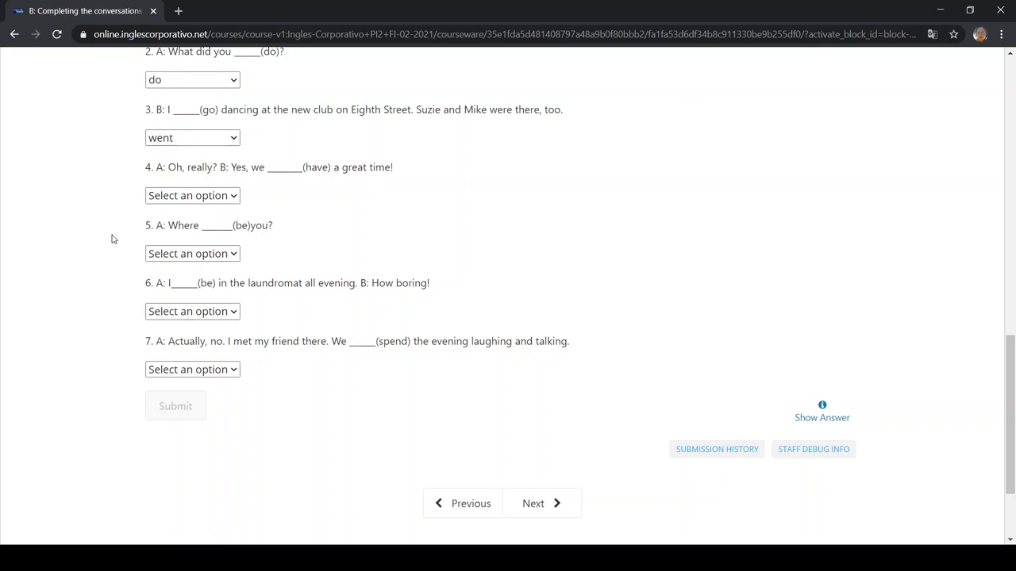
left_click(154, 240)
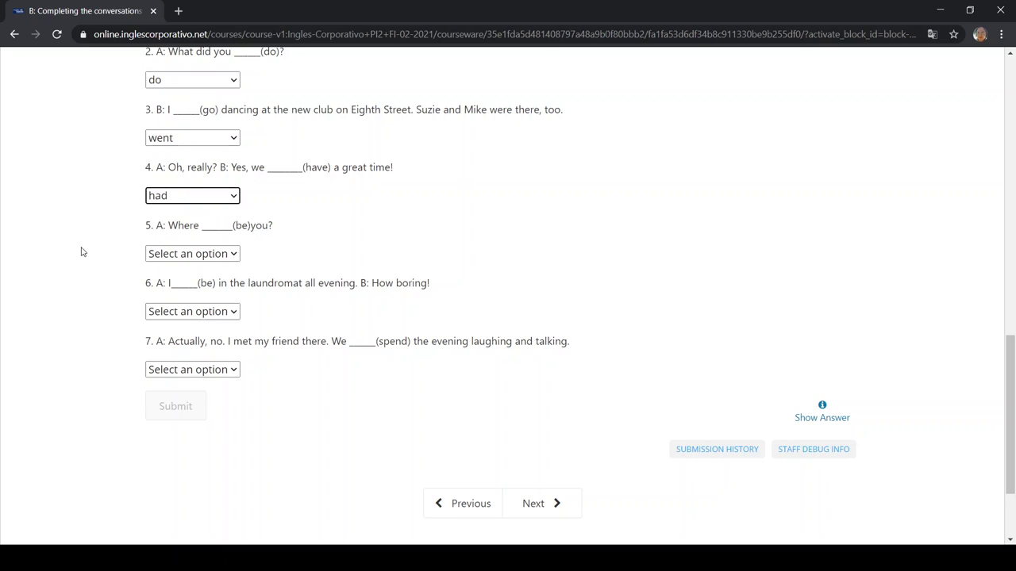
left_click(88, 259)
key("Down")
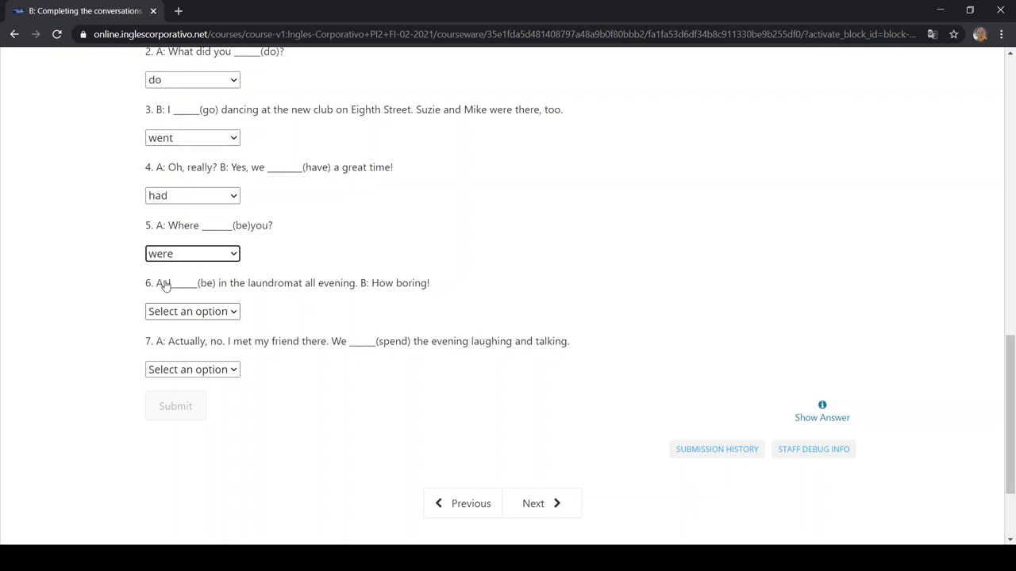
Choose "was" for the sixth past-tense question, about being in the laundromat all evening.
scroll(82, 278, "down", 1)
scroll(81, 278, "down", 1)
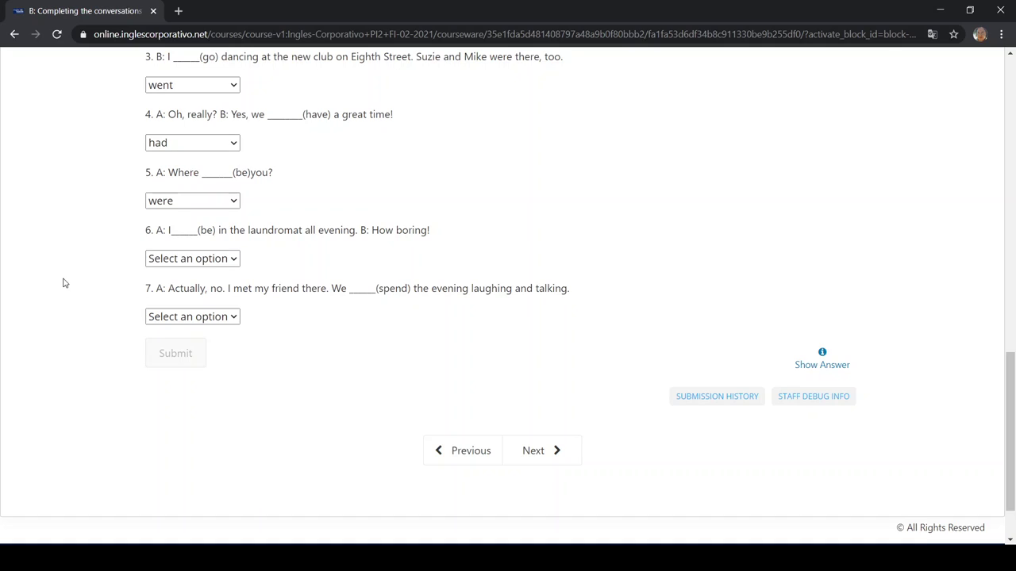
left_click(212, 309)
left_click(57, 317)
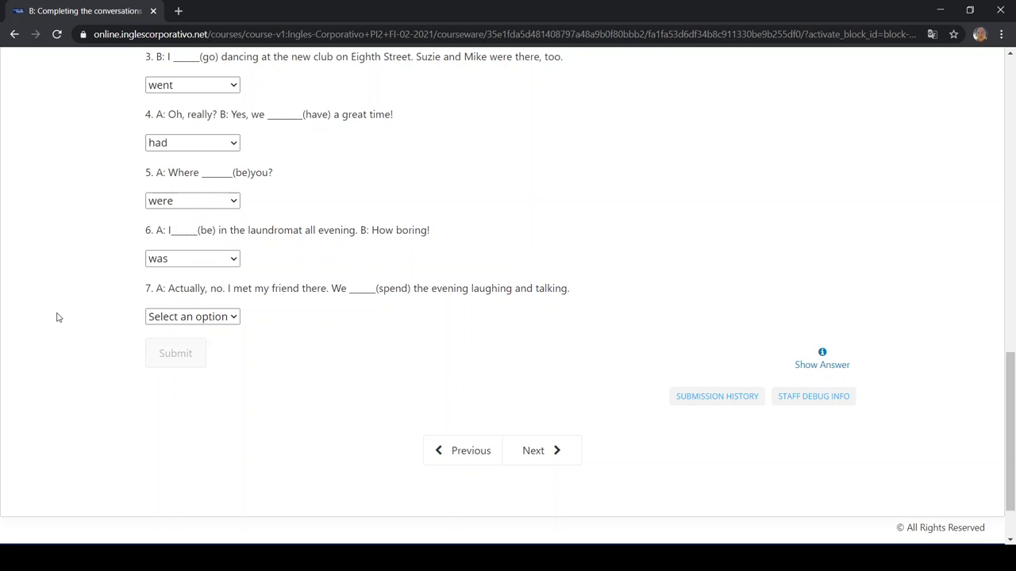
Choose "spent" for the seventh past-tense question, about laughing and talking, and submit the unit's answers.
scroll(57, 316, "down", 2)
key("Tab")
left_click(34, 290)
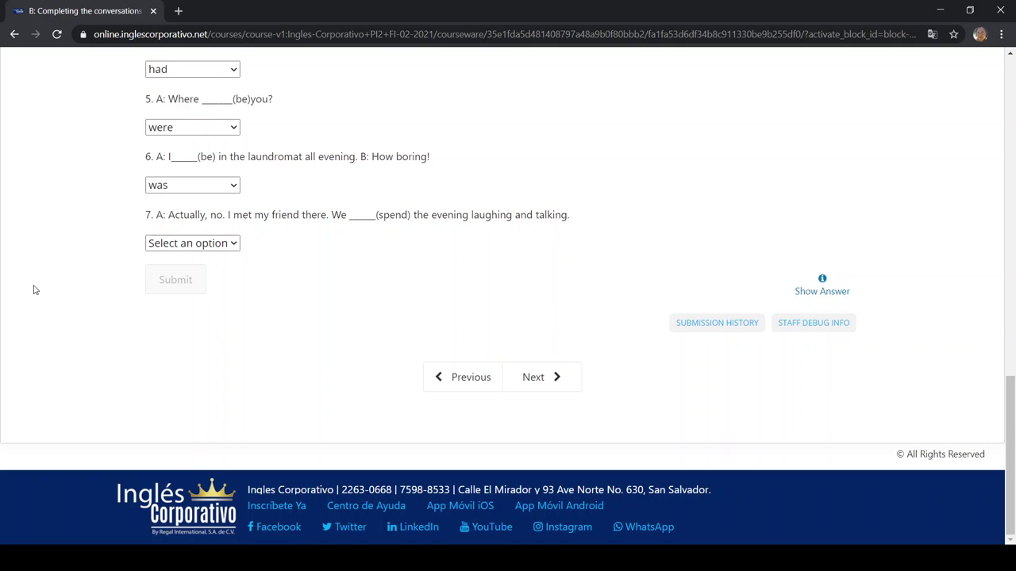
key("s")
left_click(184, 286)
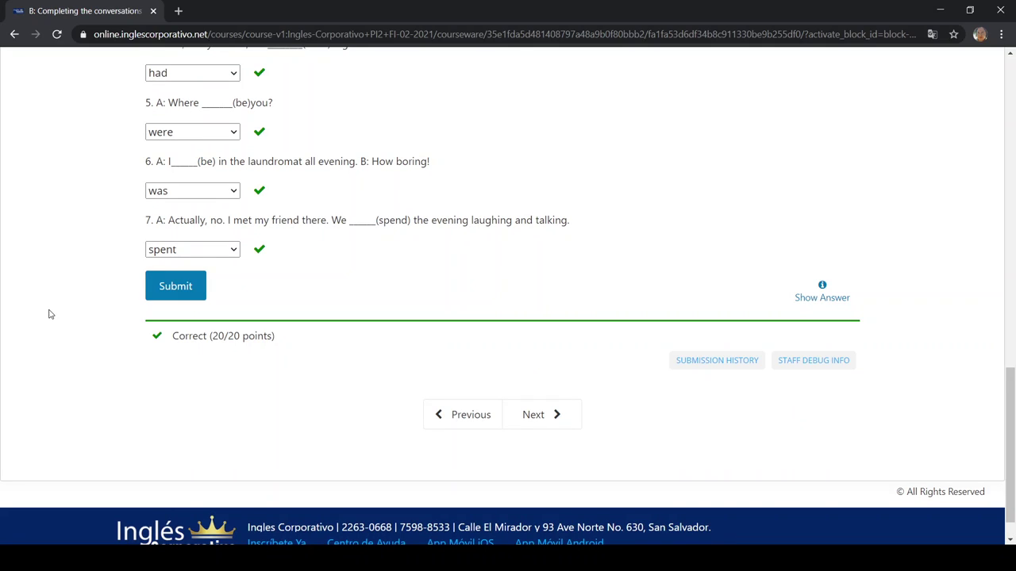
Review the graded answers to both sets of conversation questions and the unit's overall score.
scroll(48, 314, "up", 10)
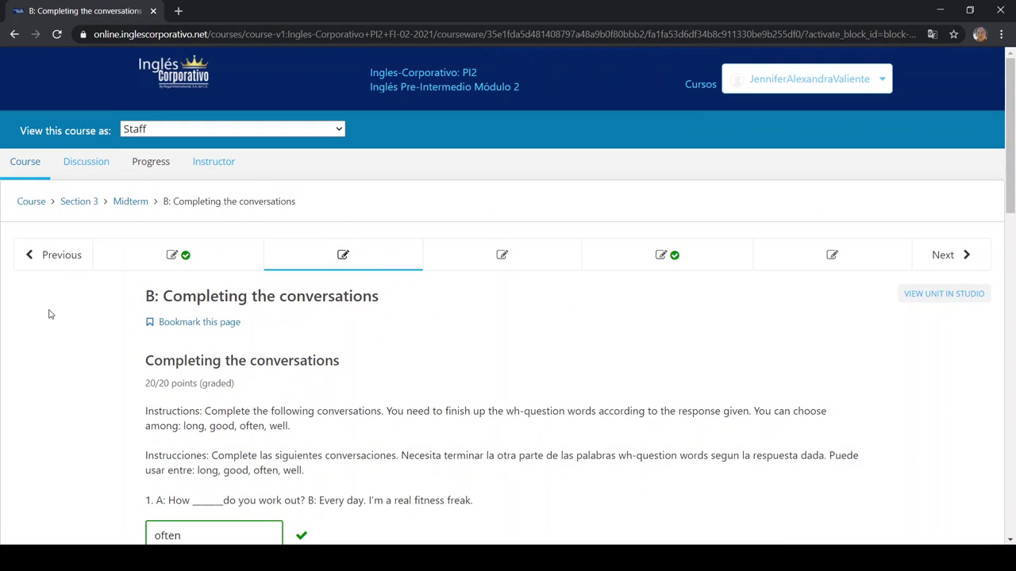
scroll(48, 314, "down", 4)
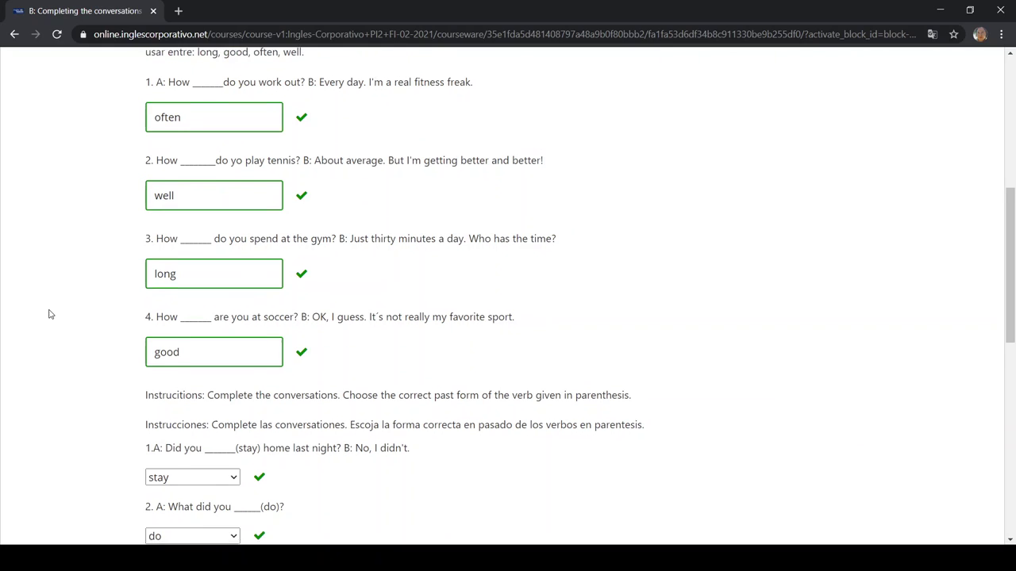
scroll(49, 314, "up", 1)
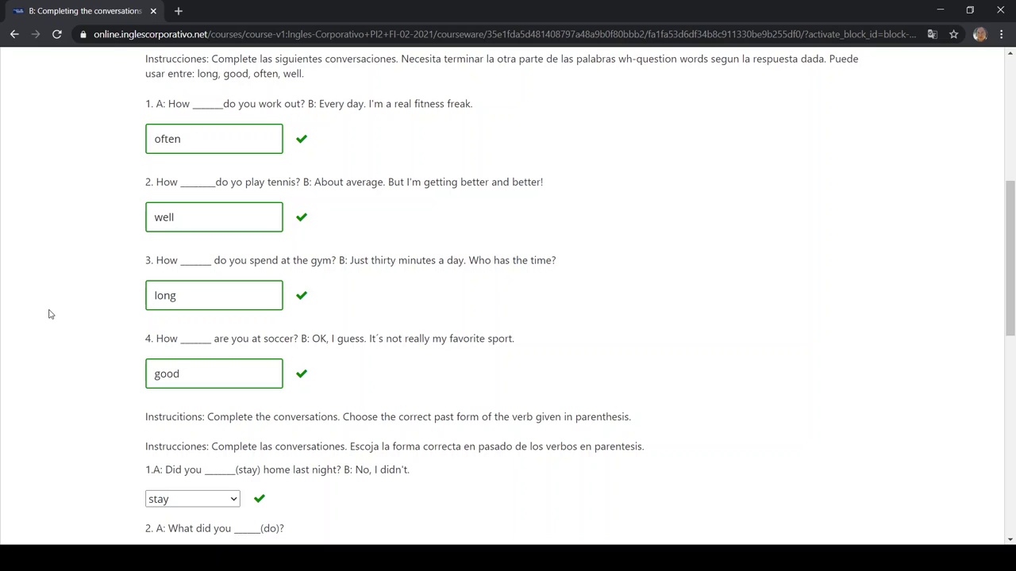
scroll(48, 314, "down", 3)
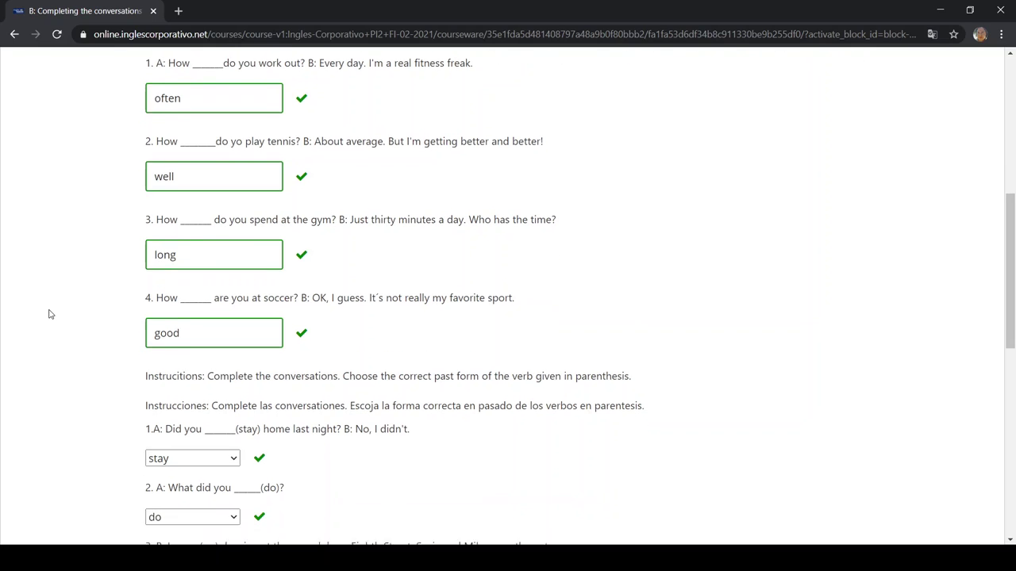
scroll(48, 314, "down", 2)
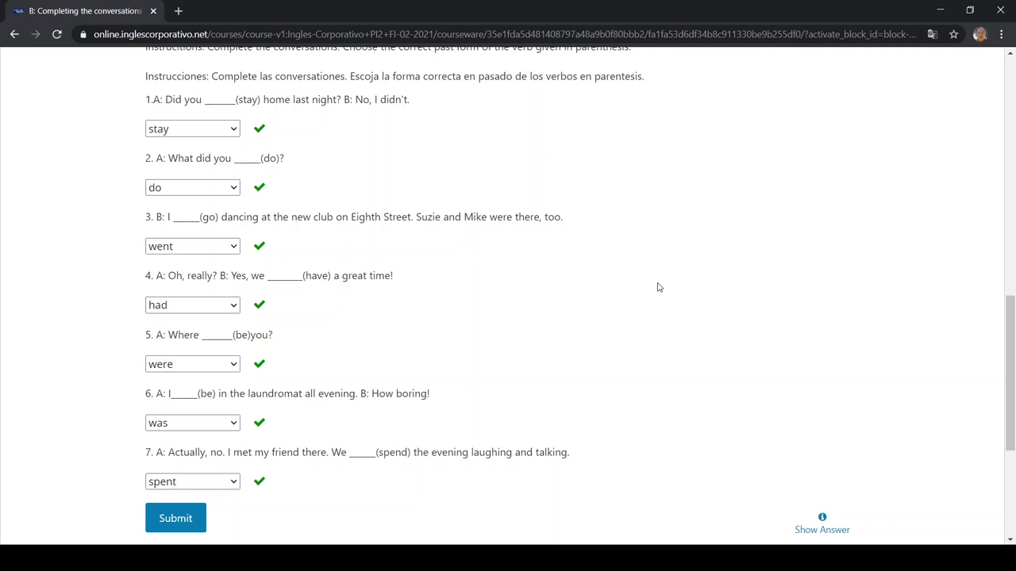
scroll(659, 287, "up", 10)
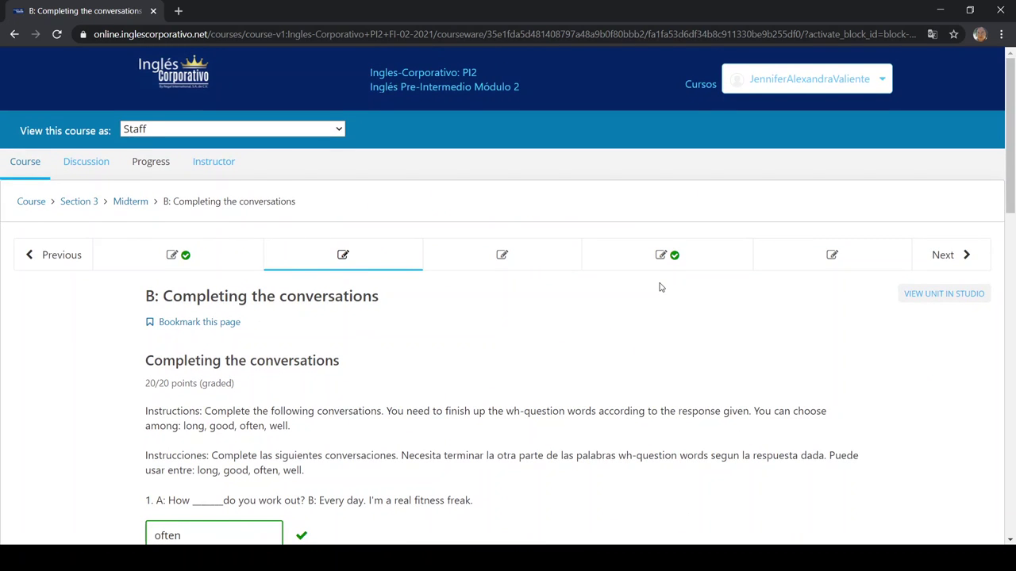
scroll(659, 287, "down", 2)
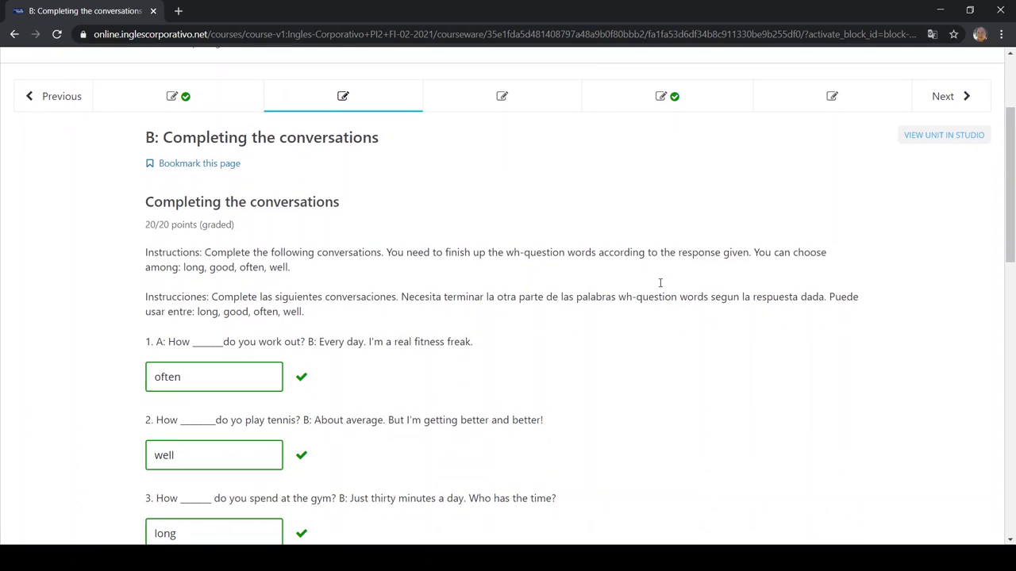
scroll(659, 282, "down", 15)
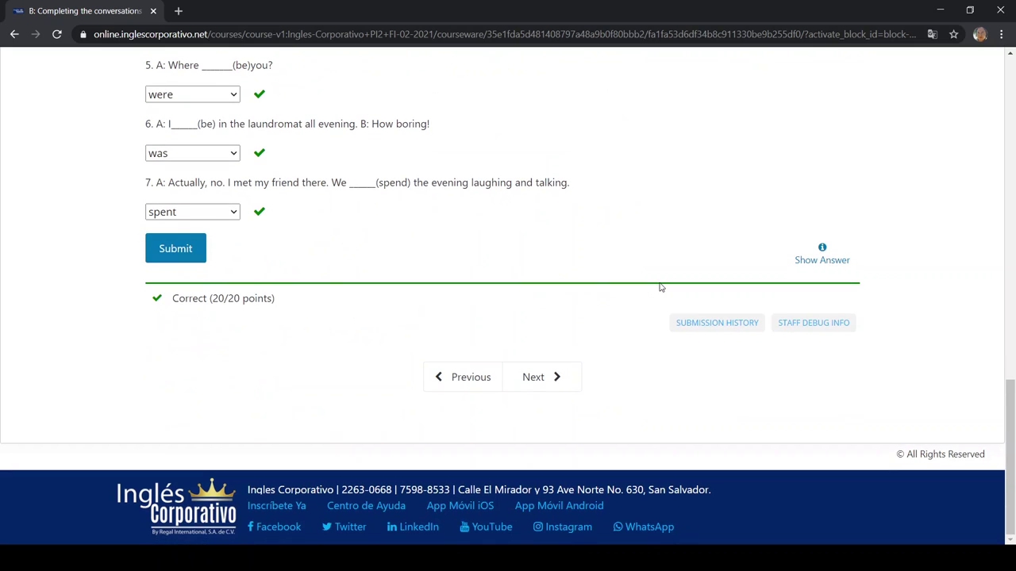
Go to the next Midterm unit, C: Choose the correct answer, and answer question 1, about the gas station, with "one".
left_click(562, 384)
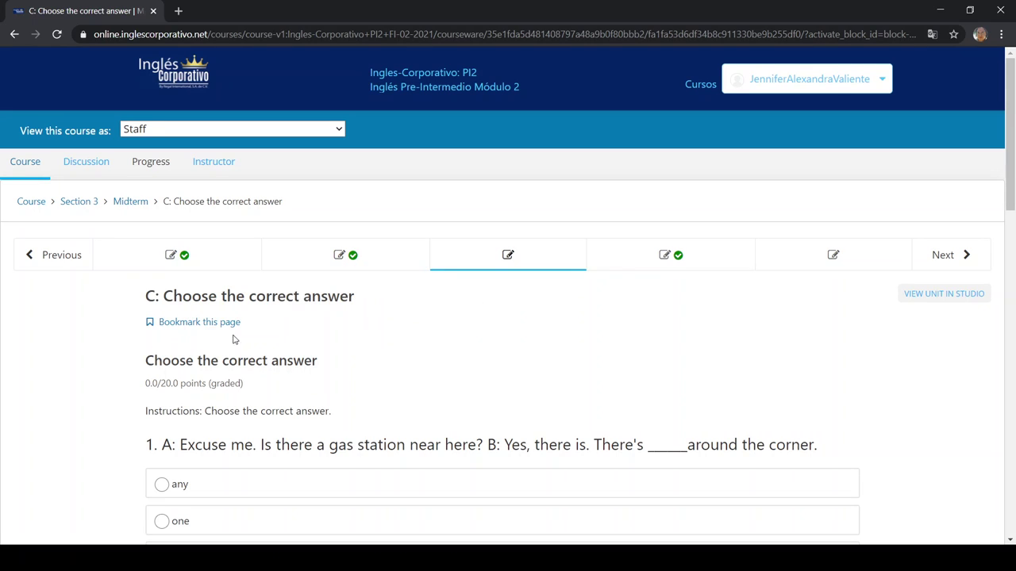
scroll(79, 363, "down", 3)
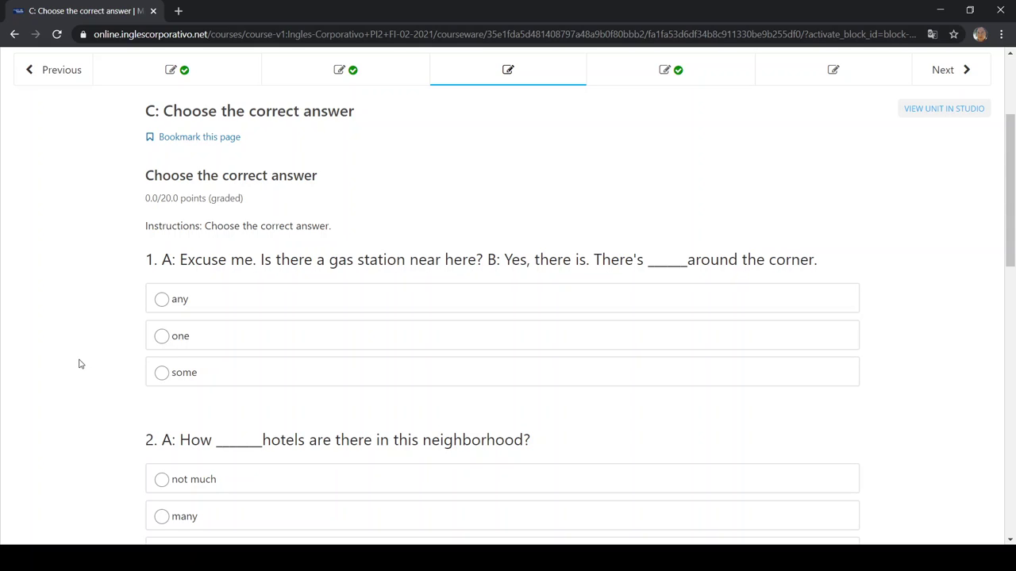
scroll(79, 364, "down", 2)
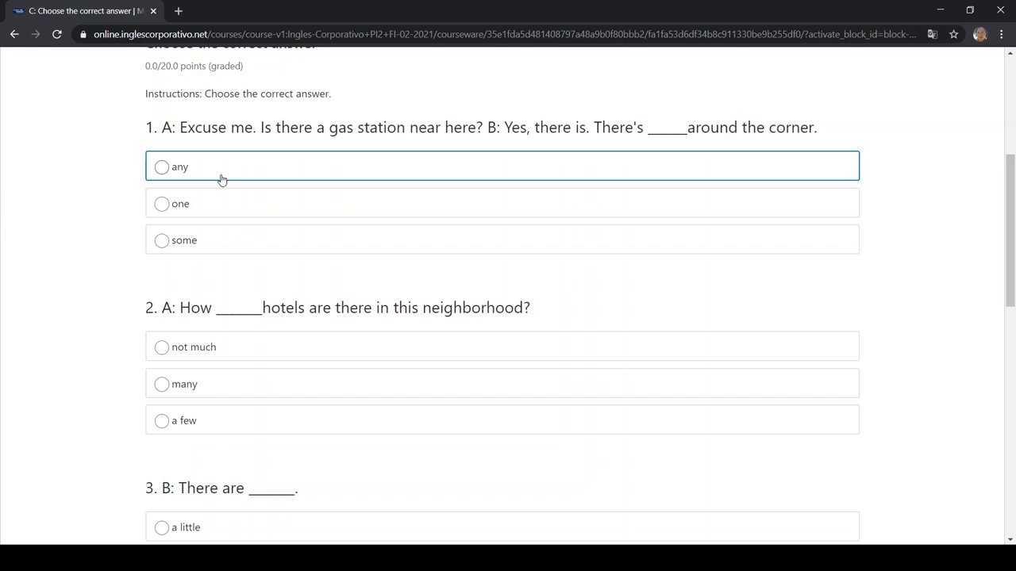
left_click(246, 204)
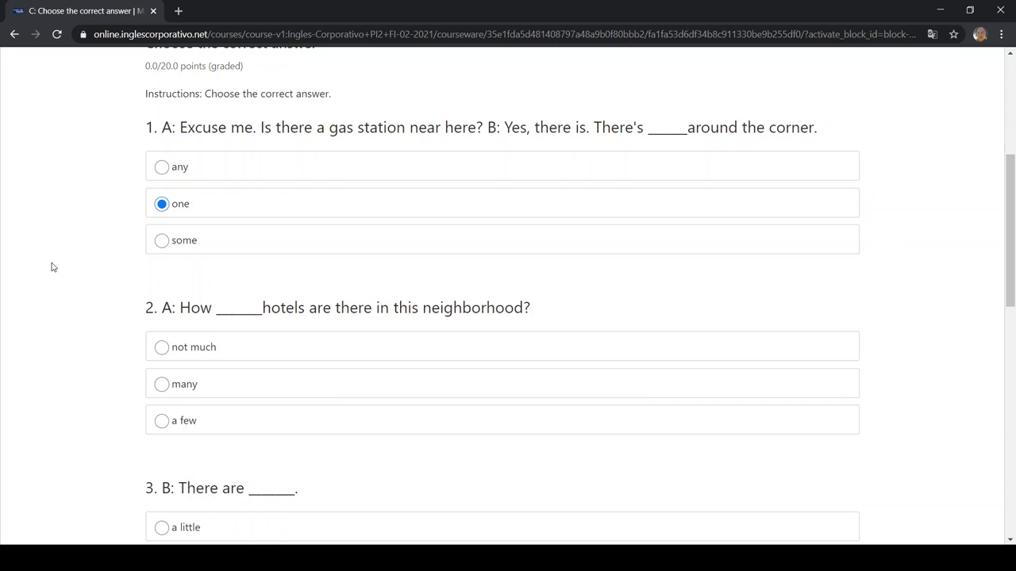
Answer question 2, about hotels in the neighborhood, with "many".
scroll(51, 267, "down", 2)
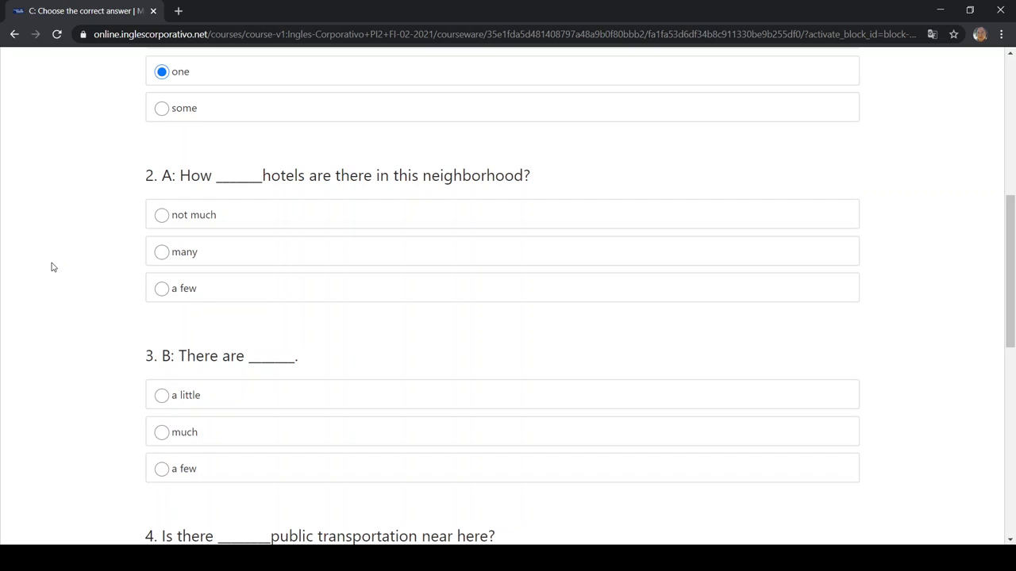
left_click(150, 258)
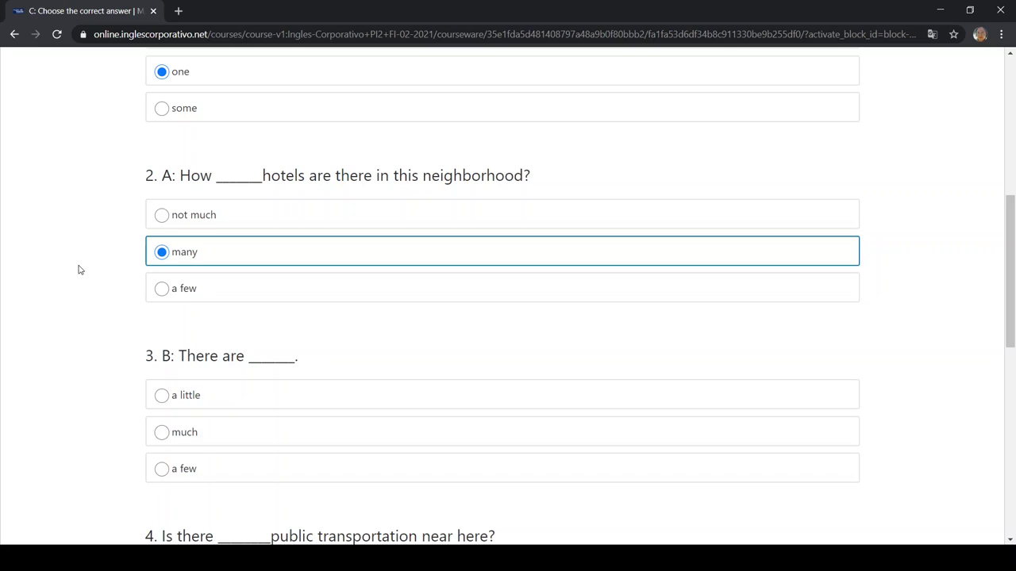
left_click(67, 305)
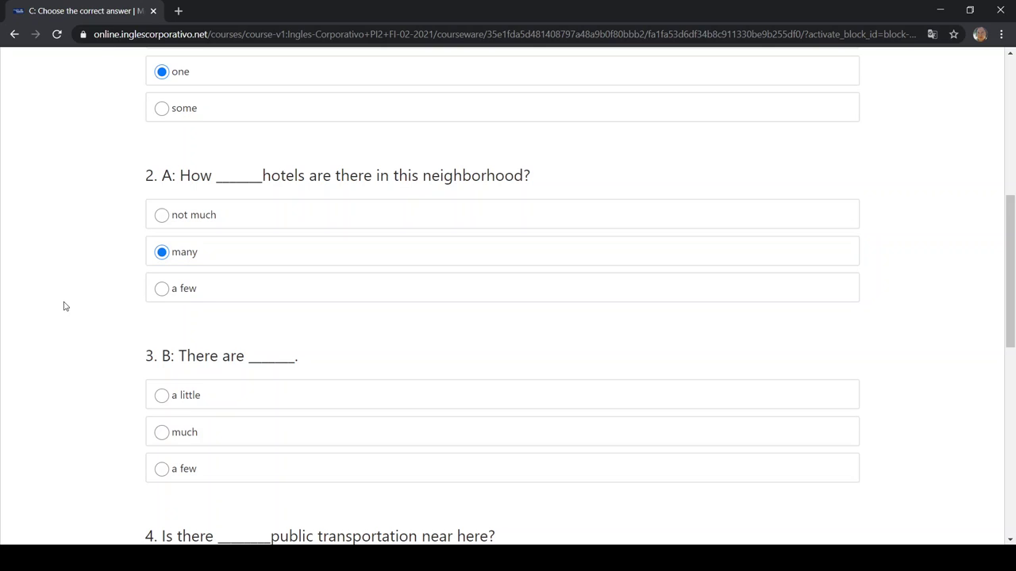
Answer question 3, "There are ___", with "a few".
scroll(70, 309, "down", 2)
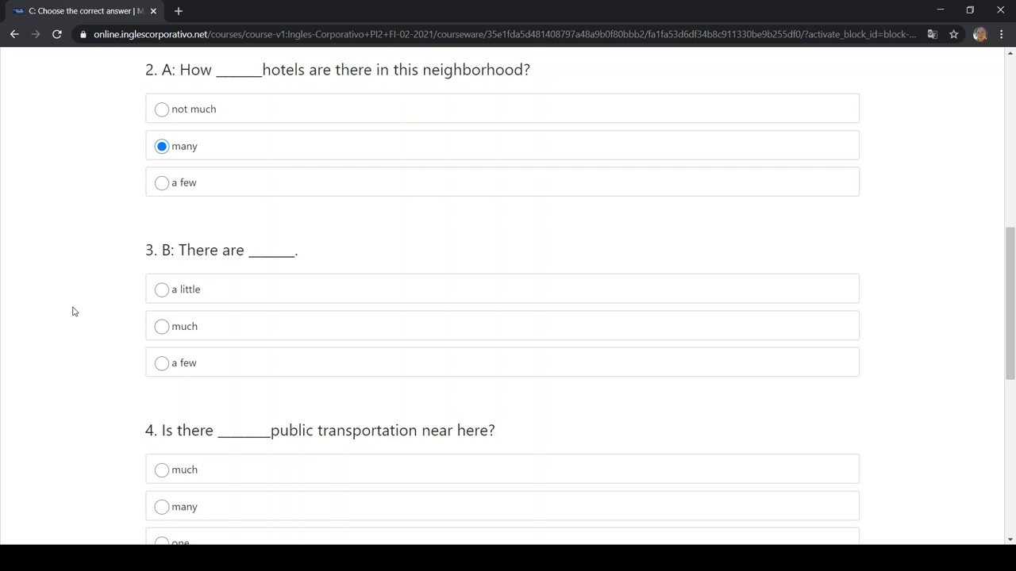
scroll(72, 311, "down", 1)
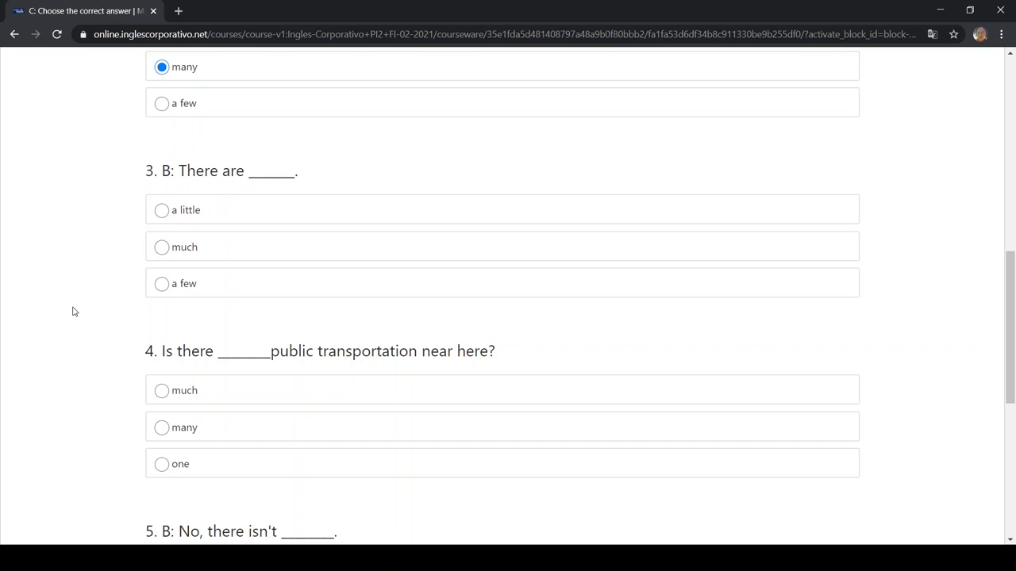
scroll(72, 311, "down", 1)
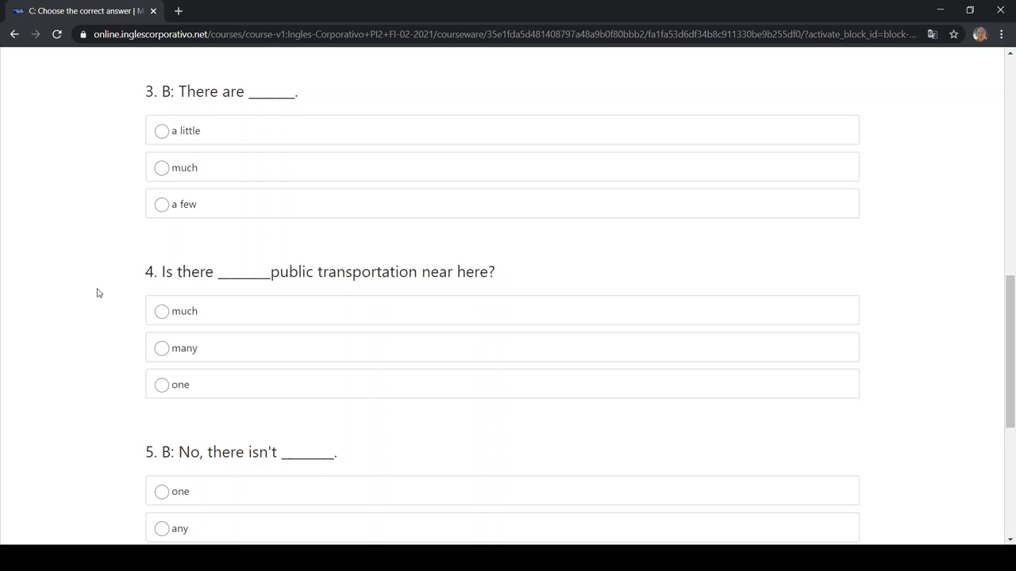
left_click(189, 204)
scroll(91, 271, "down", 2)
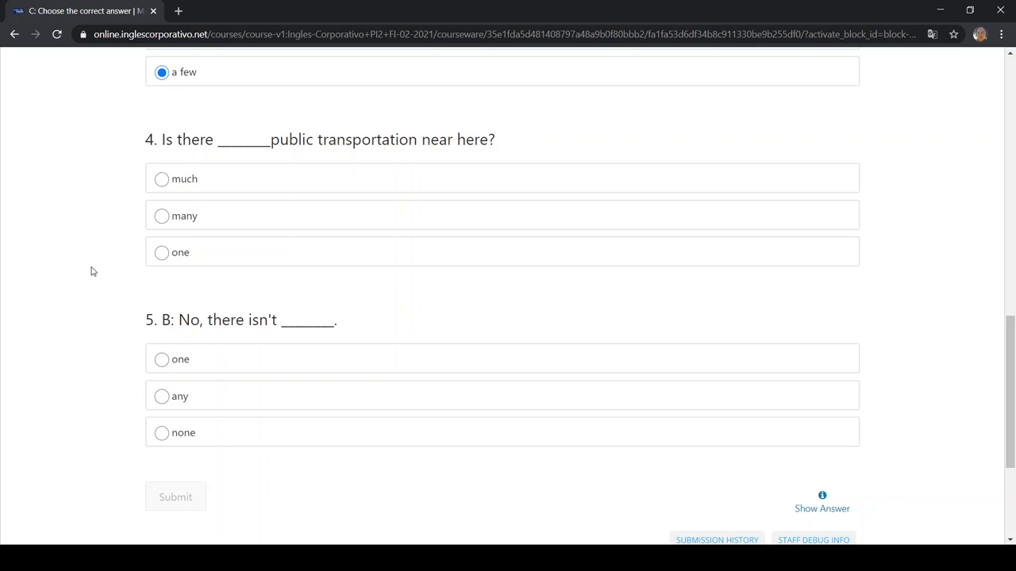
Answer question 4, about public transportation, with "much" and question 5, "No, there isn't ___", with "any", and submit the answers.
left_click(223, 187)
scroll(55, 283, "down", 1)
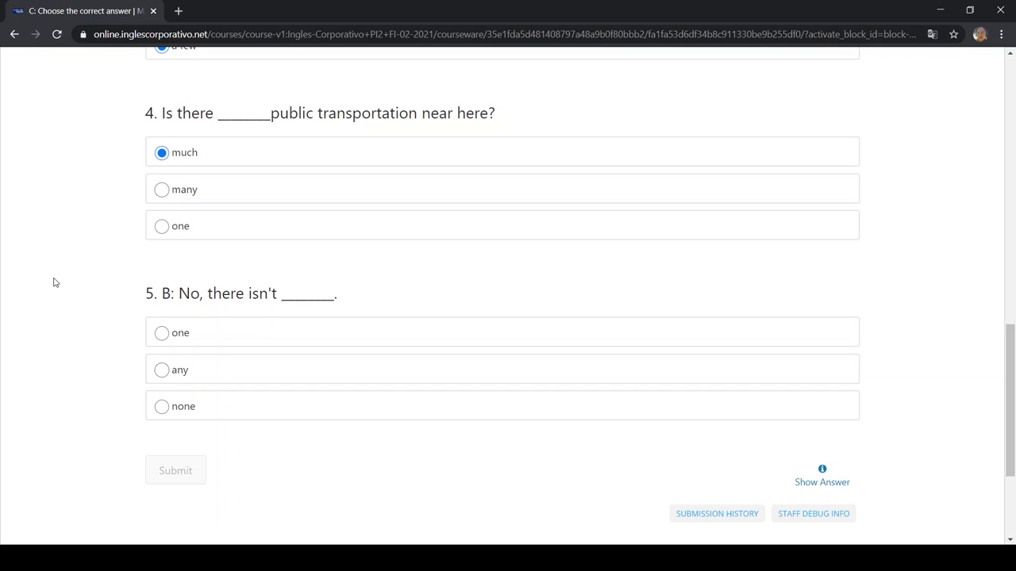
left_click(195, 378)
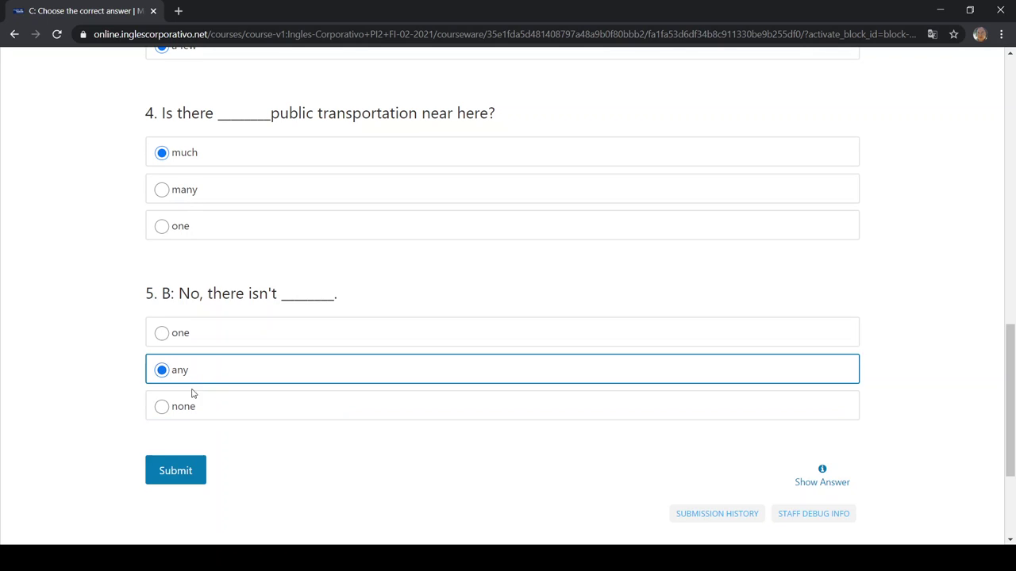
left_click(172, 474)
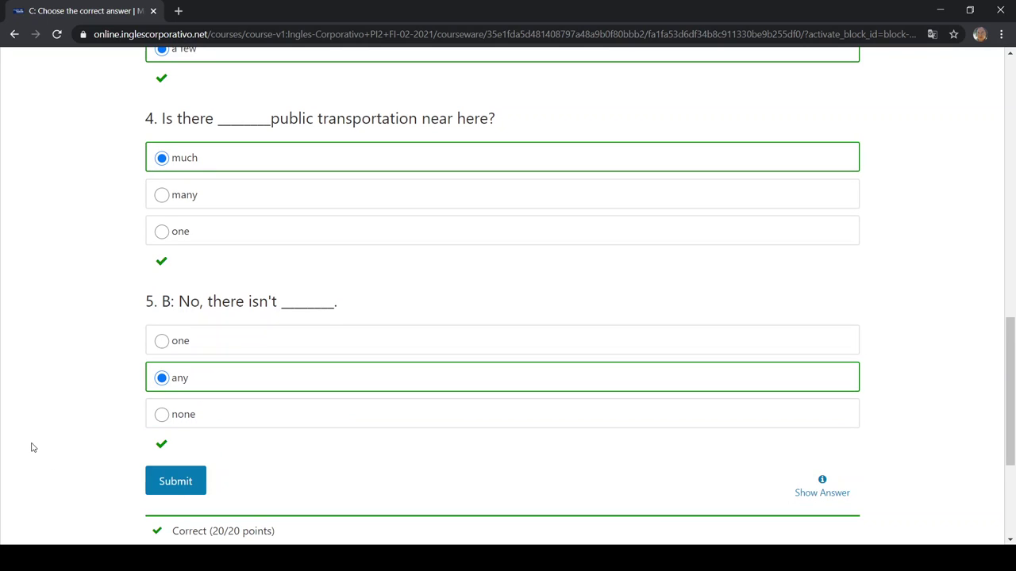
Review the graded answers to all five questions of the unit and its overall score.
scroll(33, 448, "up", 15)
scroll(32, 447, "down", 3)
scroll(33, 448, "down", 2)
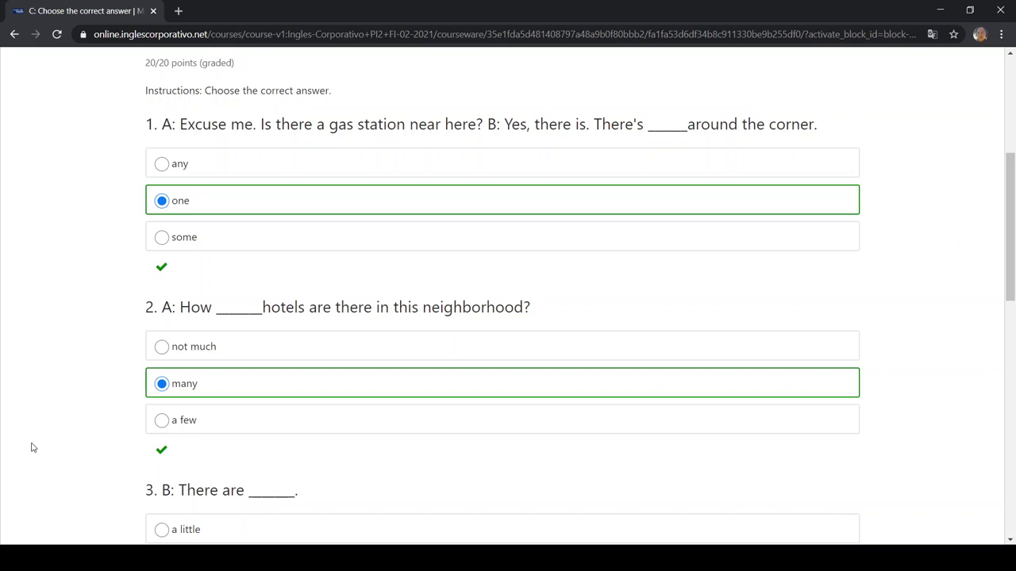
scroll(33, 448, "down", 10)
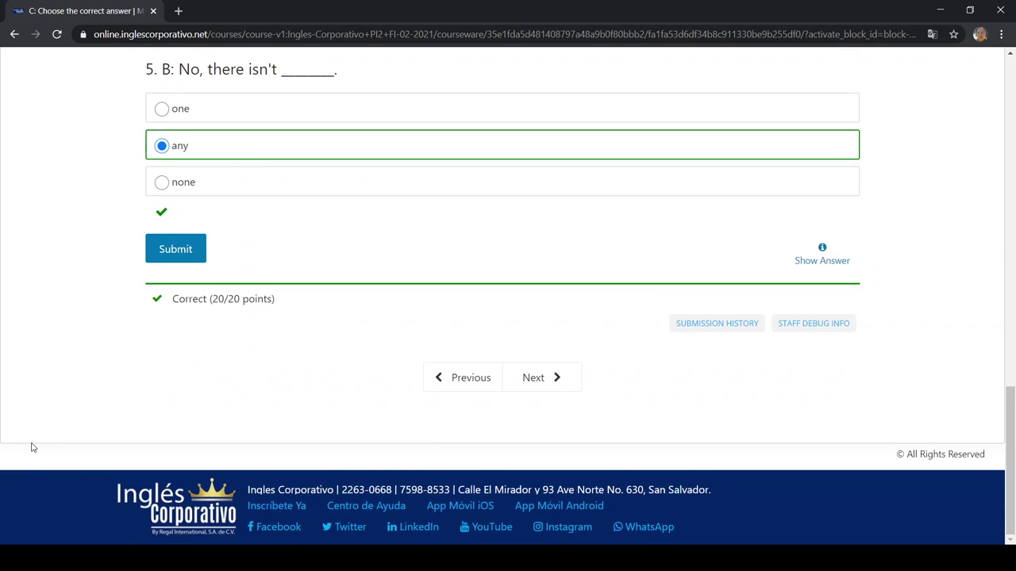
scroll(32, 447, "up", 1)
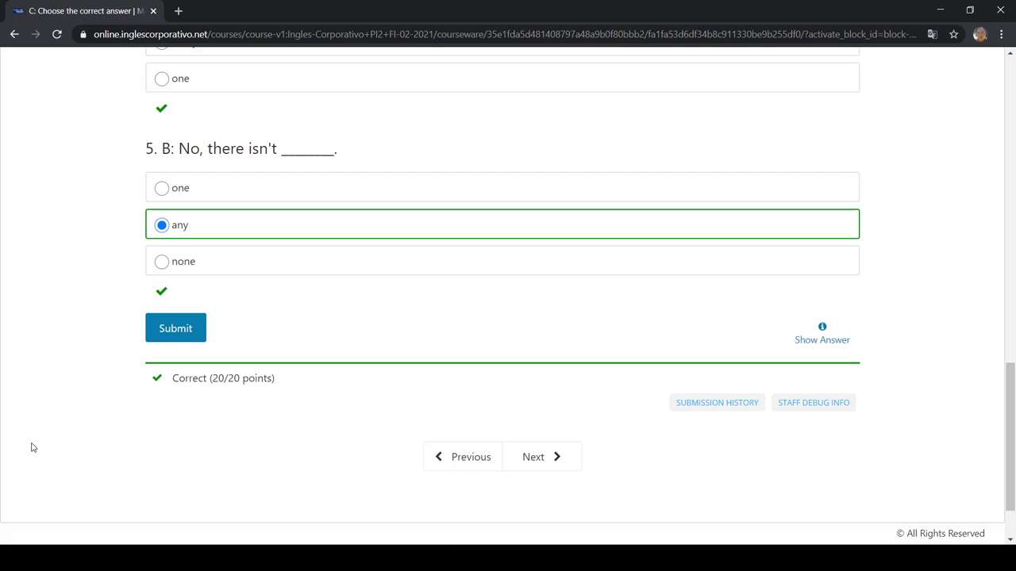
scroll(32, 447, "up", 10)
scroll(32, 448, "down", 3)
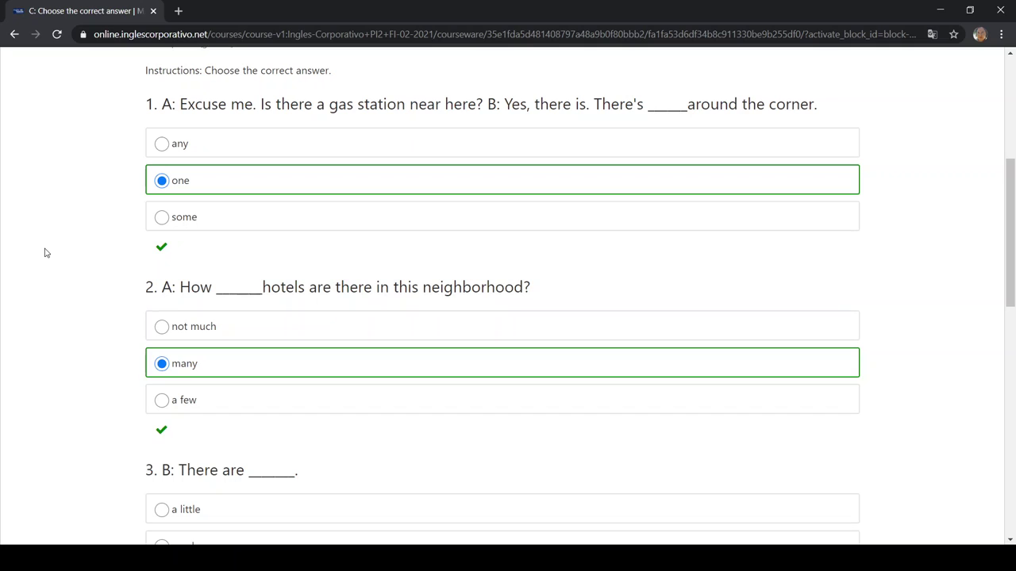
scroll(45, 252, "down", 2)
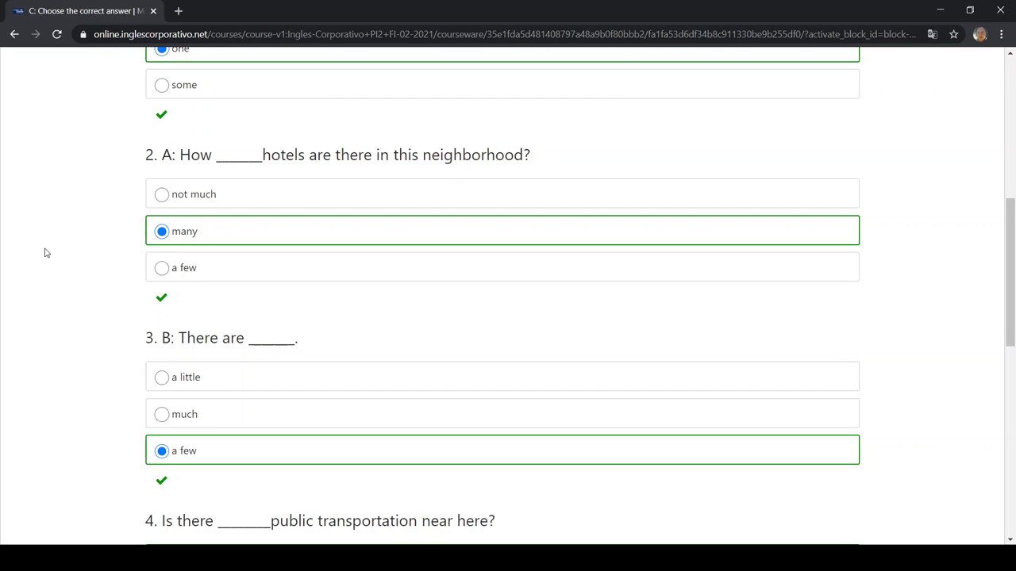
scroll(46, 252, "down", 3)
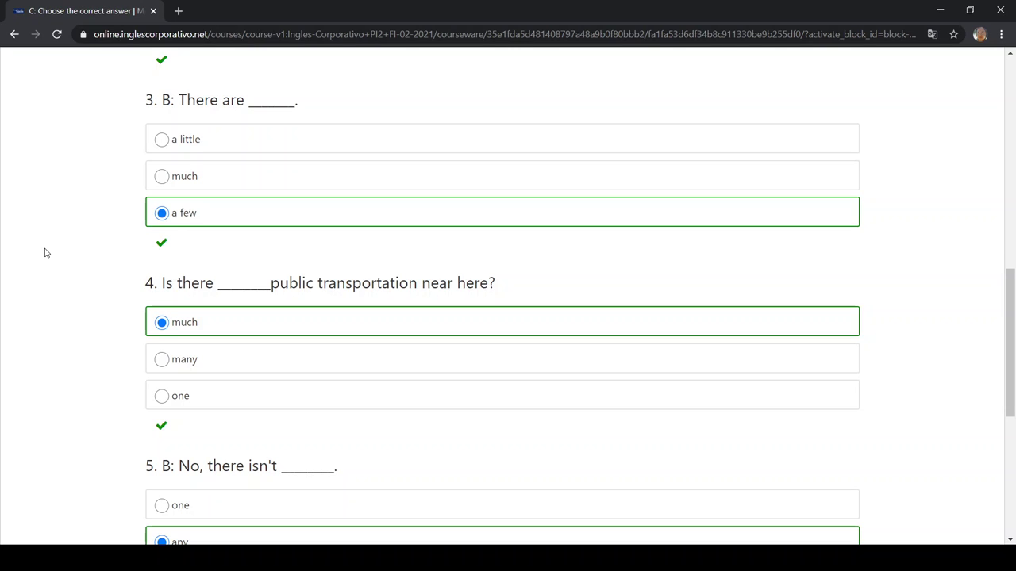
scroll(45, 252, "down", 2)
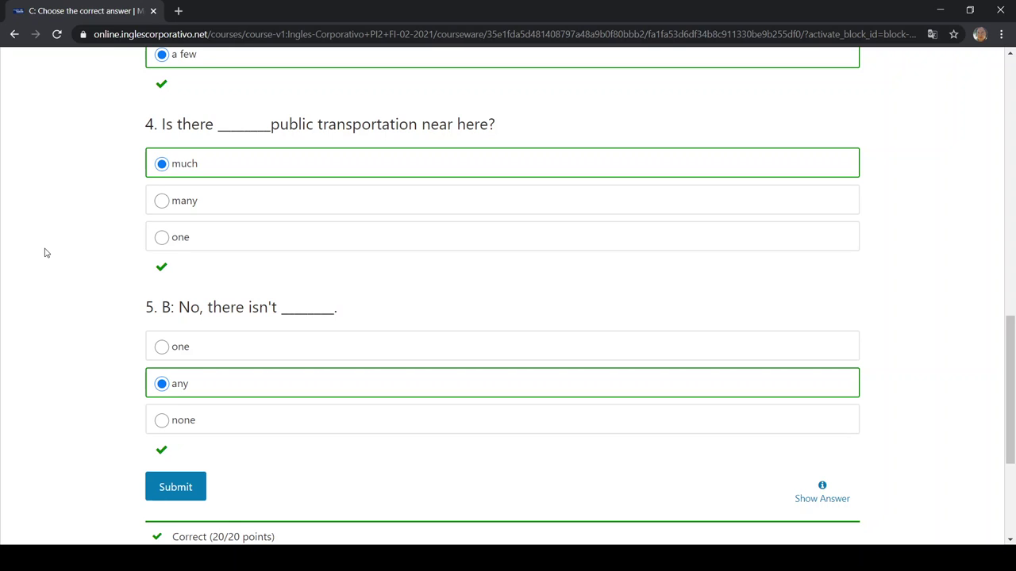
scroll(45, 253, "down", 1)
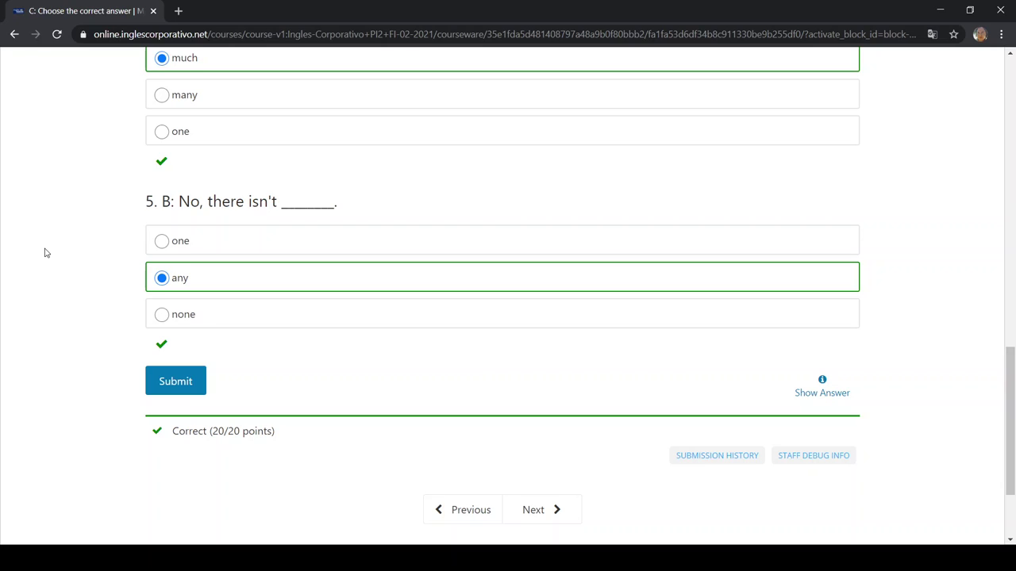
Go to the next Midterm unit, D: Re write the scrambled sentences, and show its three answers.
left_click(553, 509)
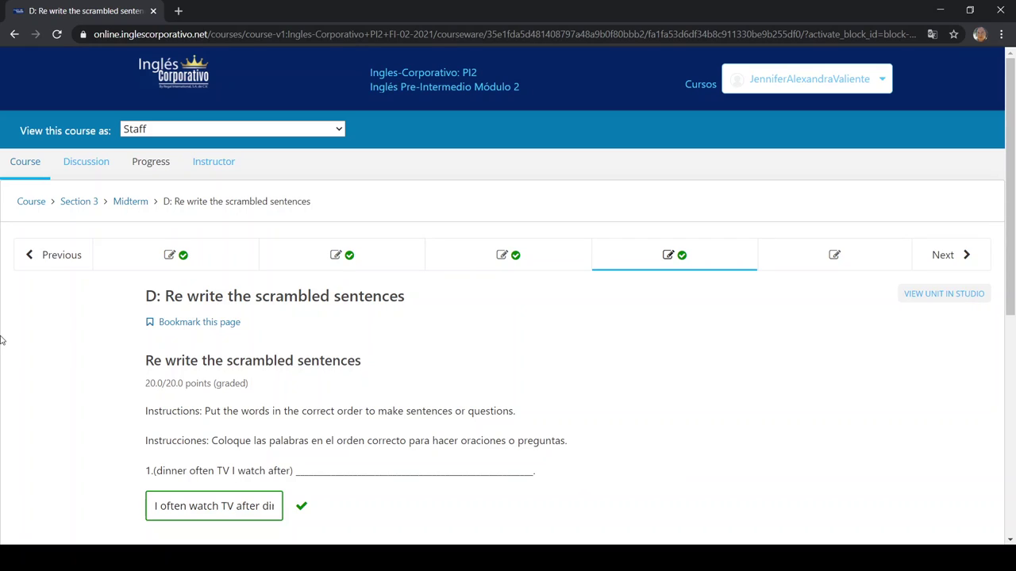
scroll(50, 374, "down", 3)
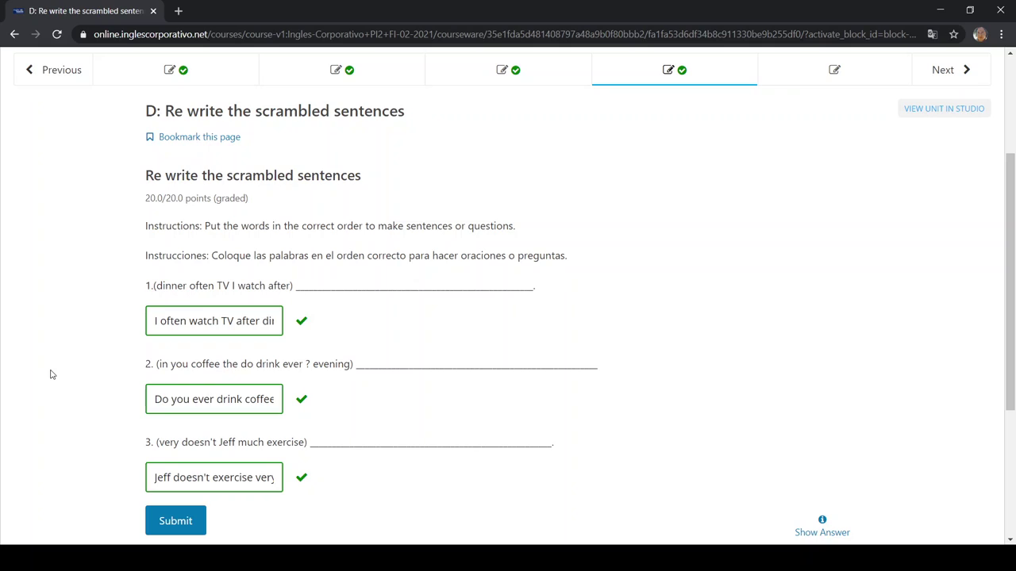
scroll(50, 374, "down", 2)
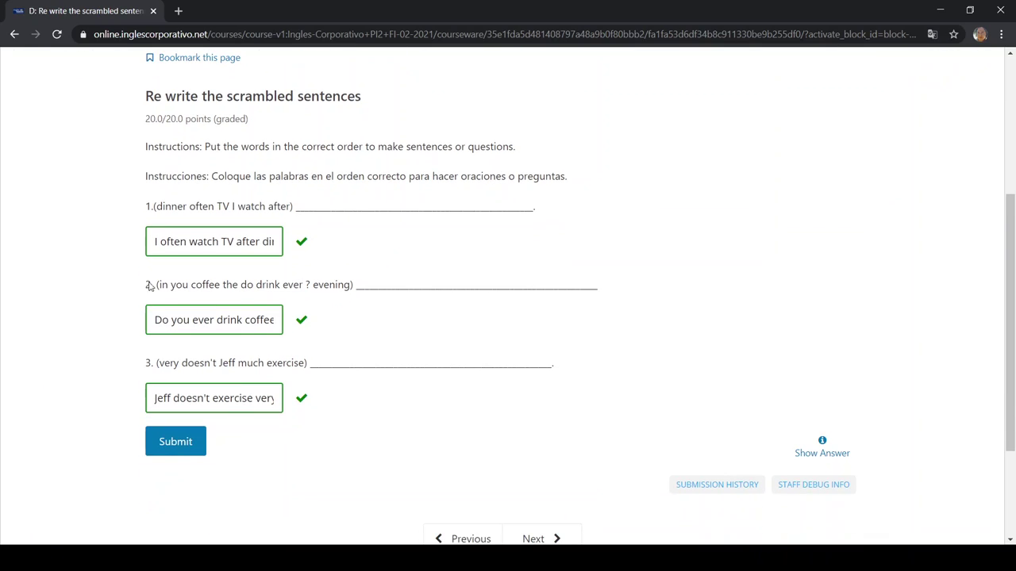
Read the full answer to scrambled sentence 1, about watching TV after dinner, through to its hidden end.
left_click(157, 246)
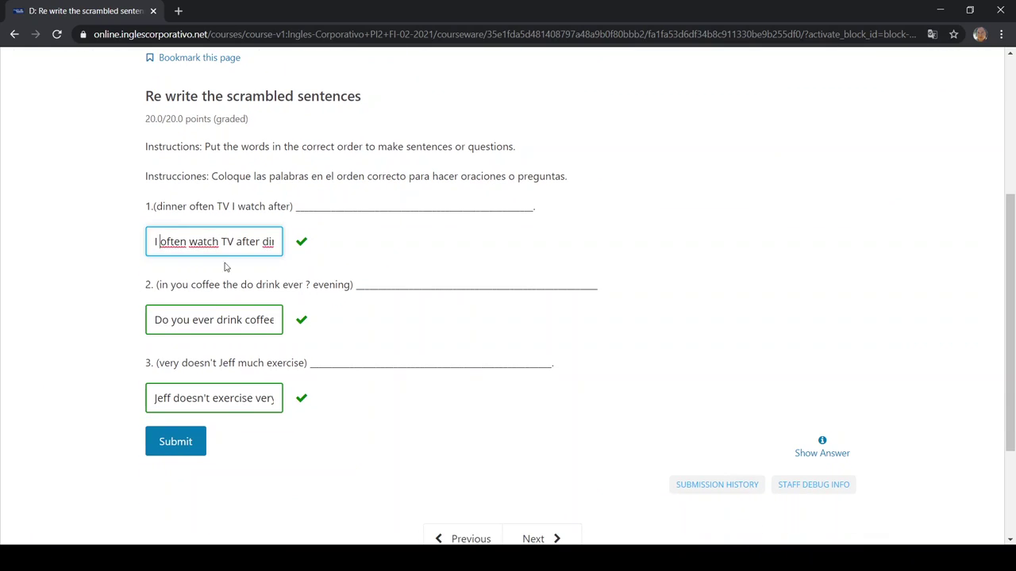
key("Right")
key("Right")
key("Right")
key("Right")
key("Right")
key("Right")
key("Right")
key("Right")
key("Right")
key("Right")
key("Right")
key("Right")
key("Right")
key("Right")
key("Right")
key("Right")
key("Right")
key("Right")
key("Right")
key("Right")
key("Right")
key("Right")
key("Right")
key("Right")
key("Right")
key("Right")
key("Right")
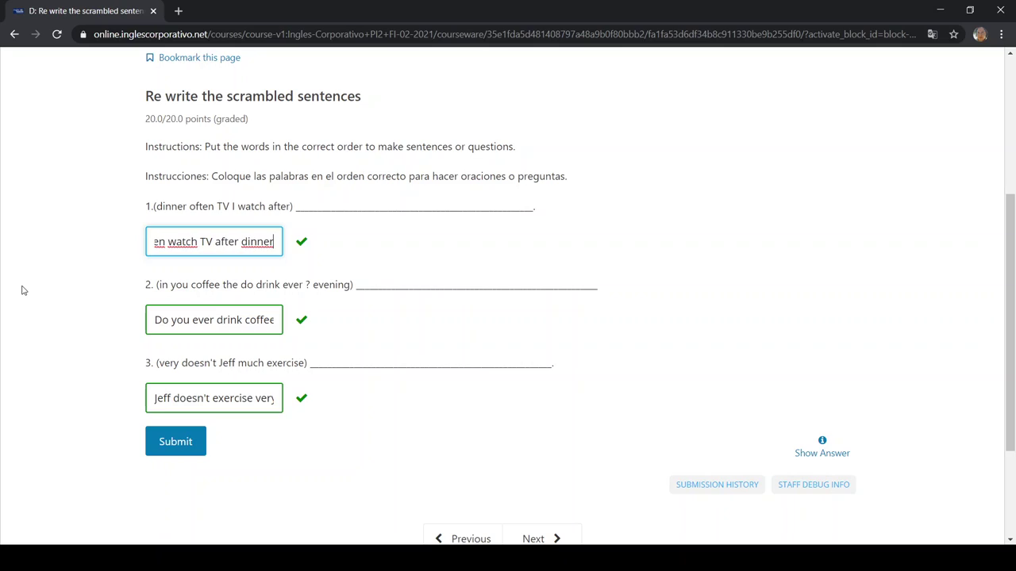
left_click(249, 319)
left_click(269, 242)
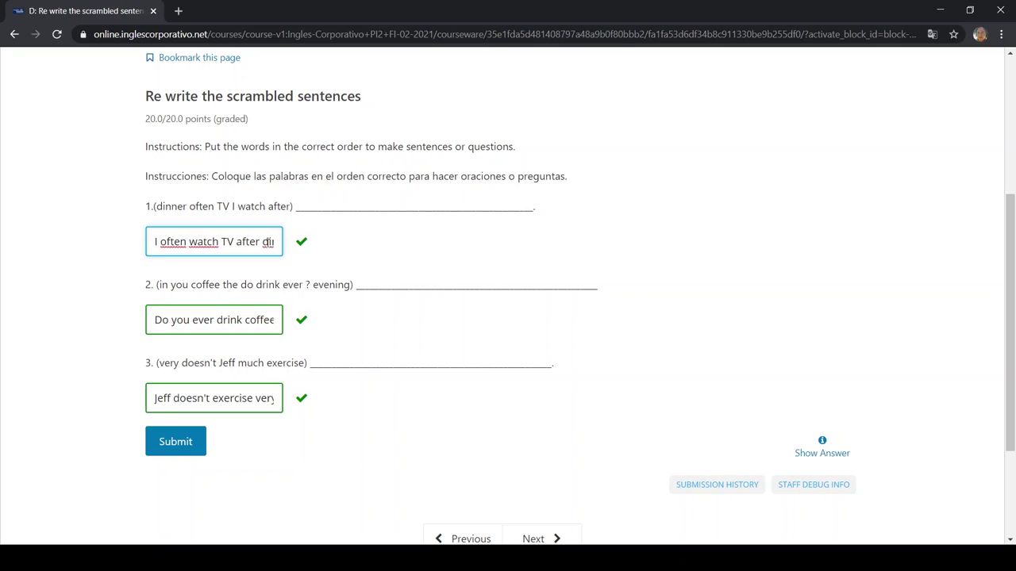
Read the full answer to scrambled sentence 2, about drinking coffee, through to its hidden end.
left_click(244, 320)
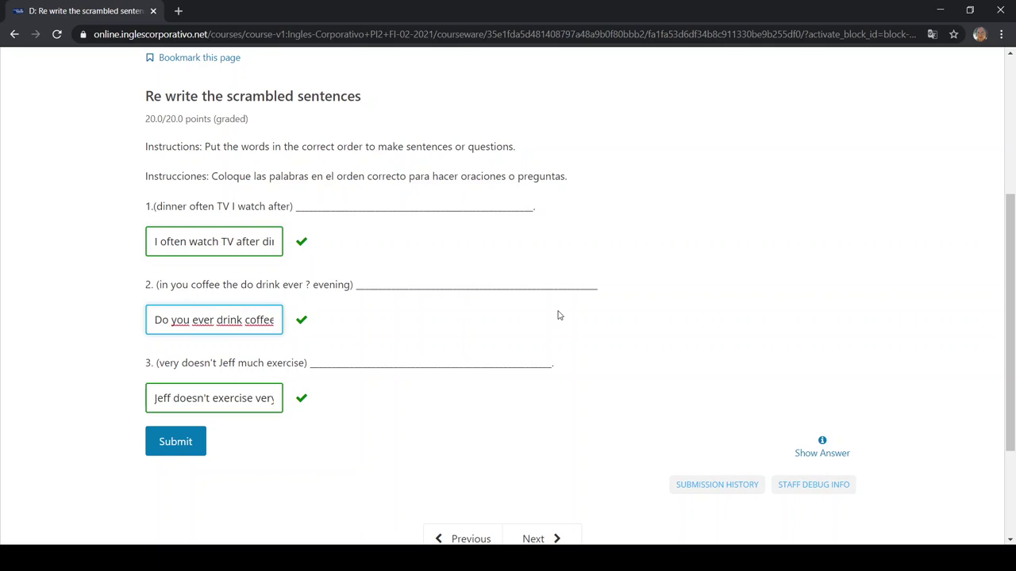
key("Right")
key("Right")
key("Right")
key("Right")
key("Right")
key("Right")
type("in ")
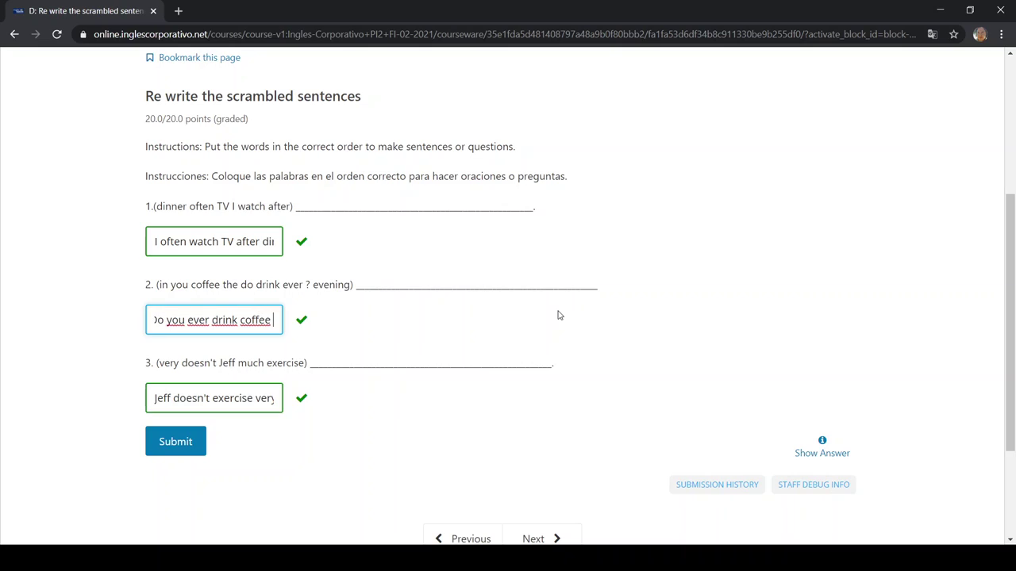
type("the evening?")
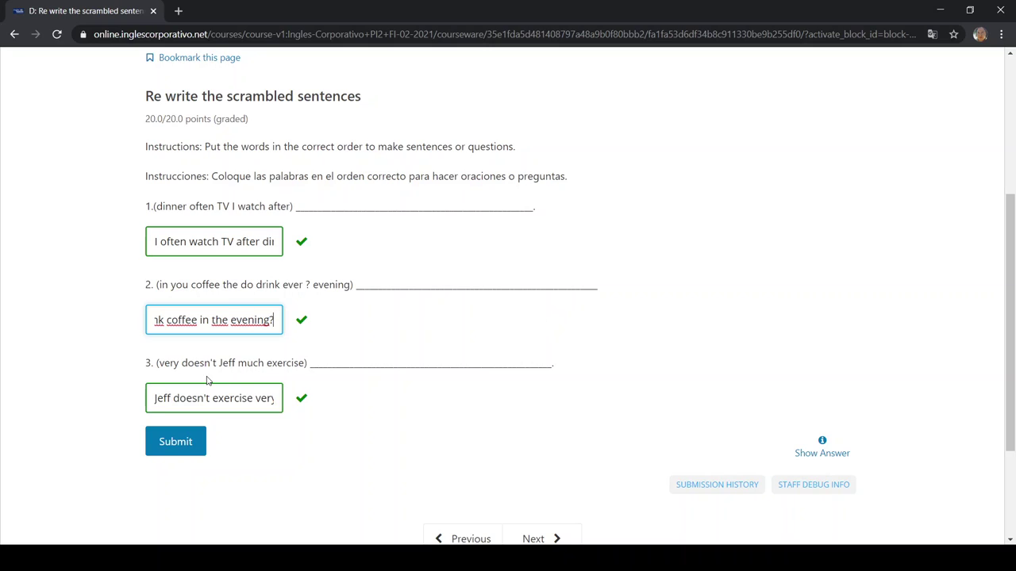
Check the full answer to scrambled sentence 3, about exercise, and submit the unit's three answers.
left_click(270, 396)
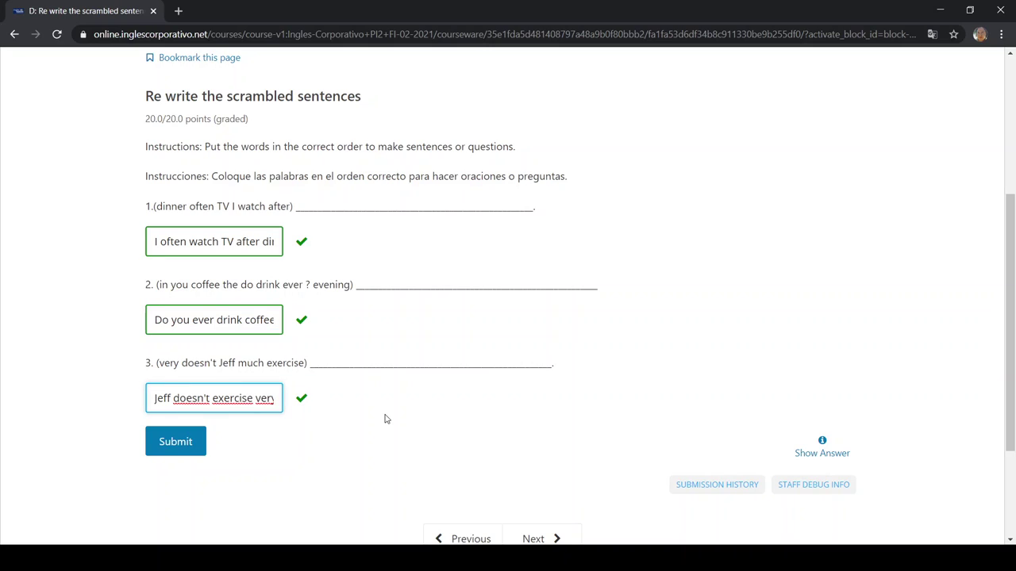
key("Right")
key("Right")
key("Right")
key("Right")
key("Right")
key("Right")
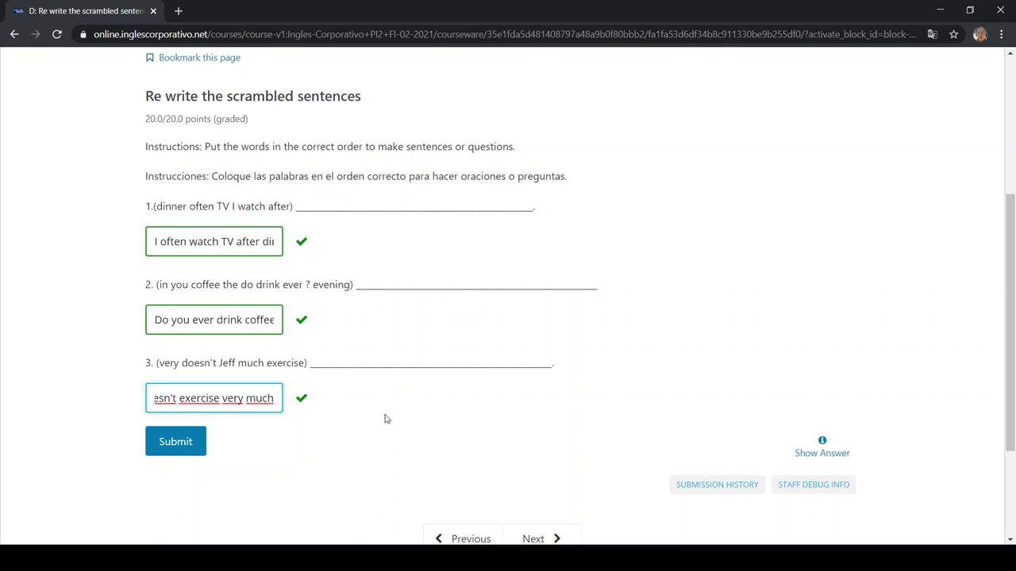
left_click(181, 440)
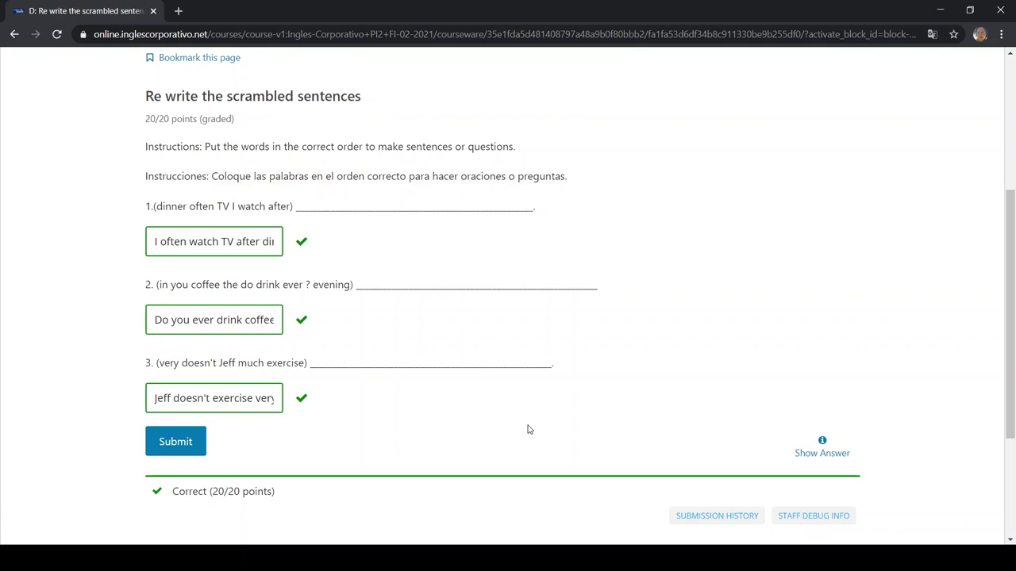
Go to the next Midterm unit, D: Readings, and show the instructions and the letter.
scroll(527, 429, "down", 1)
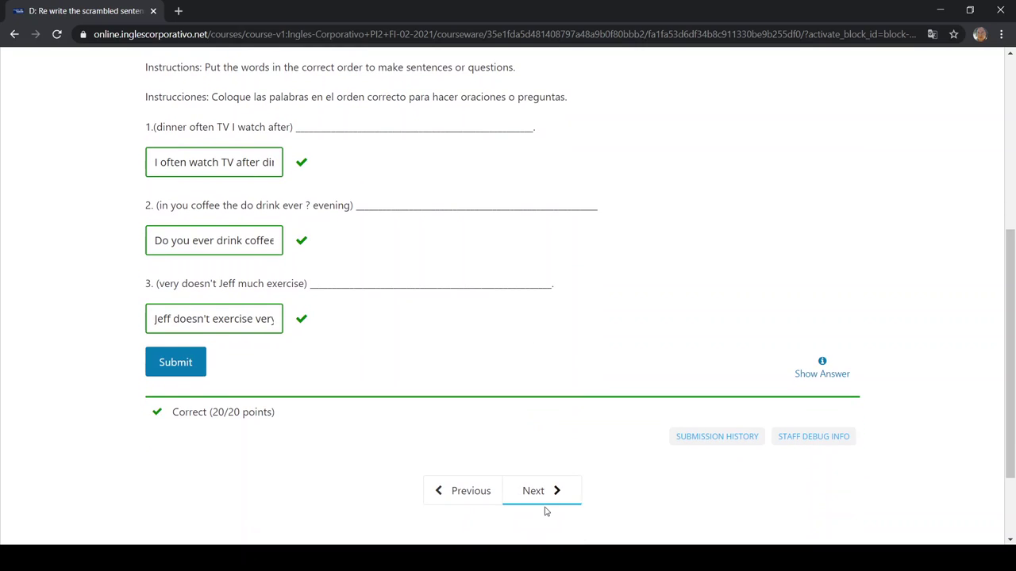
left_click(553, 501)
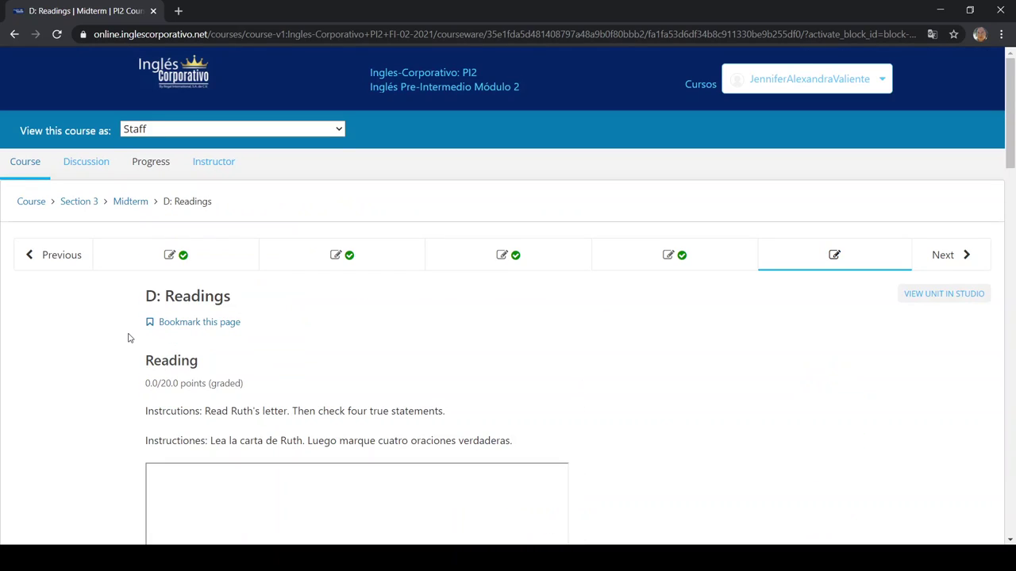
scroll(35, 347, "down", 1)
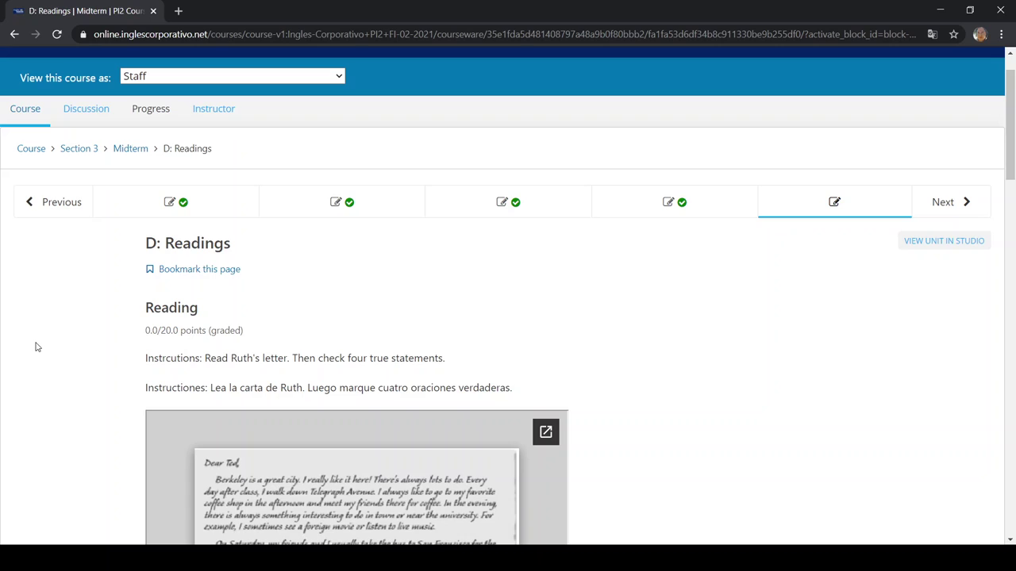
scroll(35, 346, "down", 3)
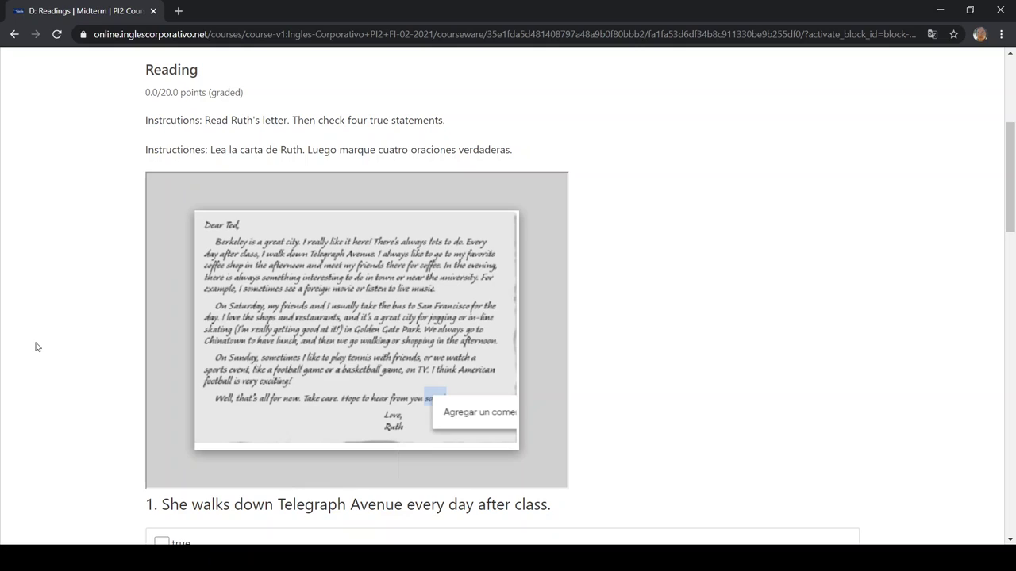
Open the letter in its own browser tab, enlarge and read it, and return to question 1 of the reading.
mouse_move(329, 307)
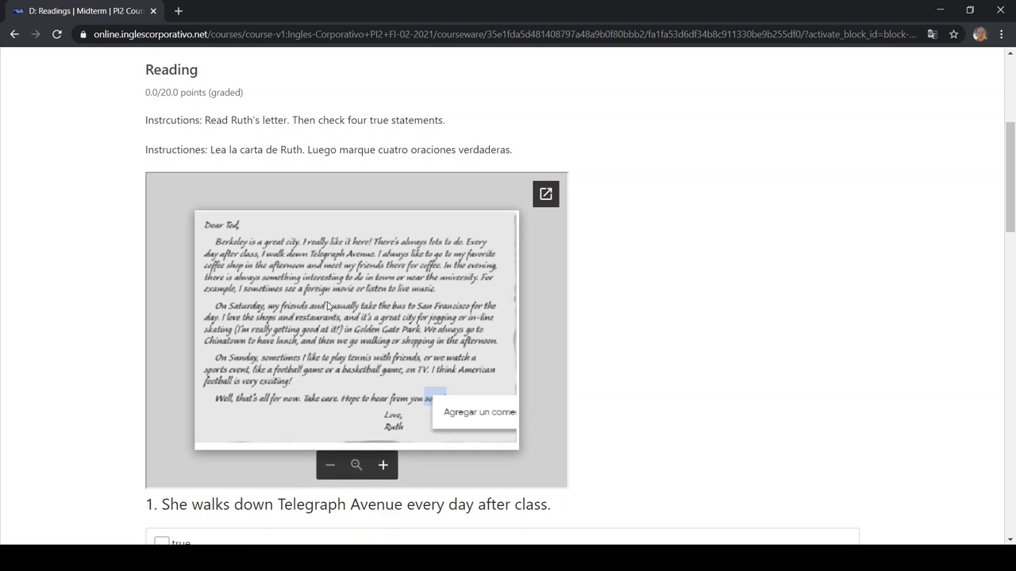
left_click(546, 196)
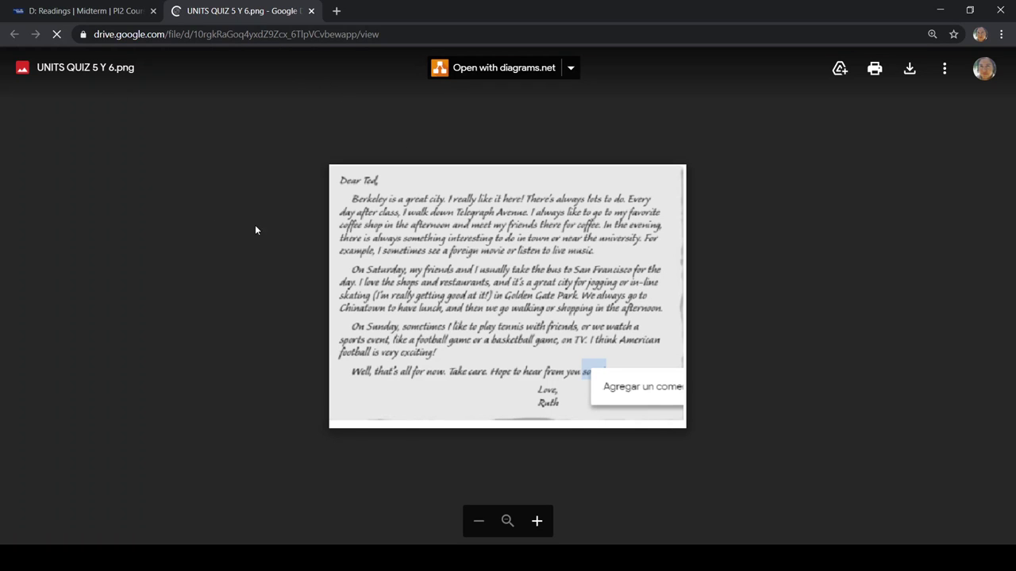
scroll(435, 242, "up", 3)
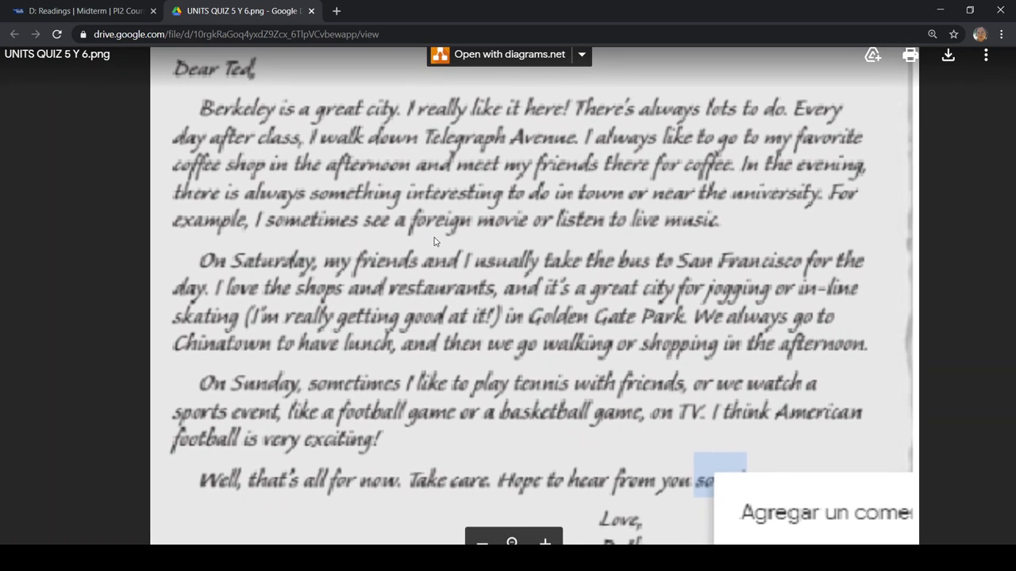
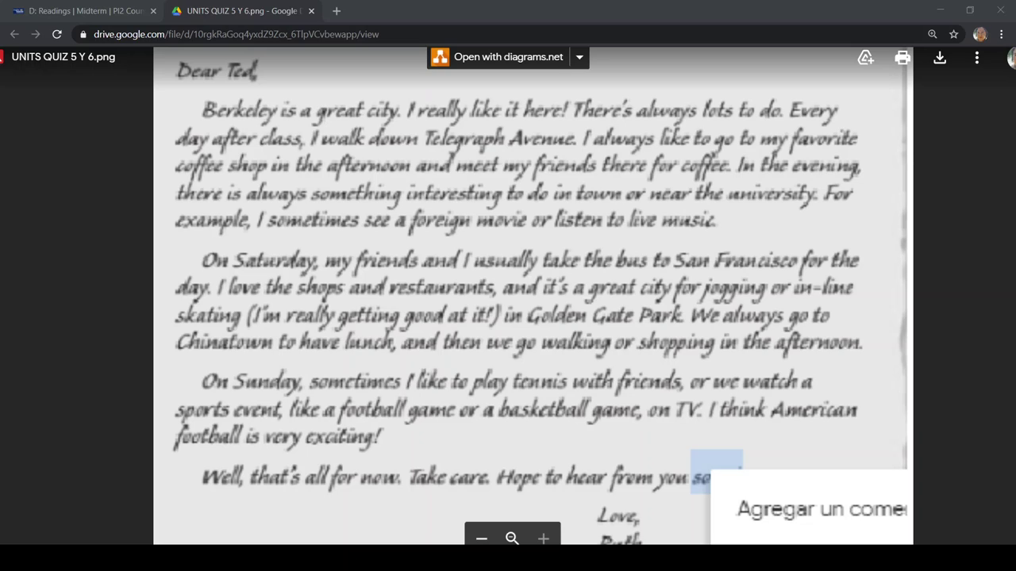
scroll(387, 134, "down", 1)
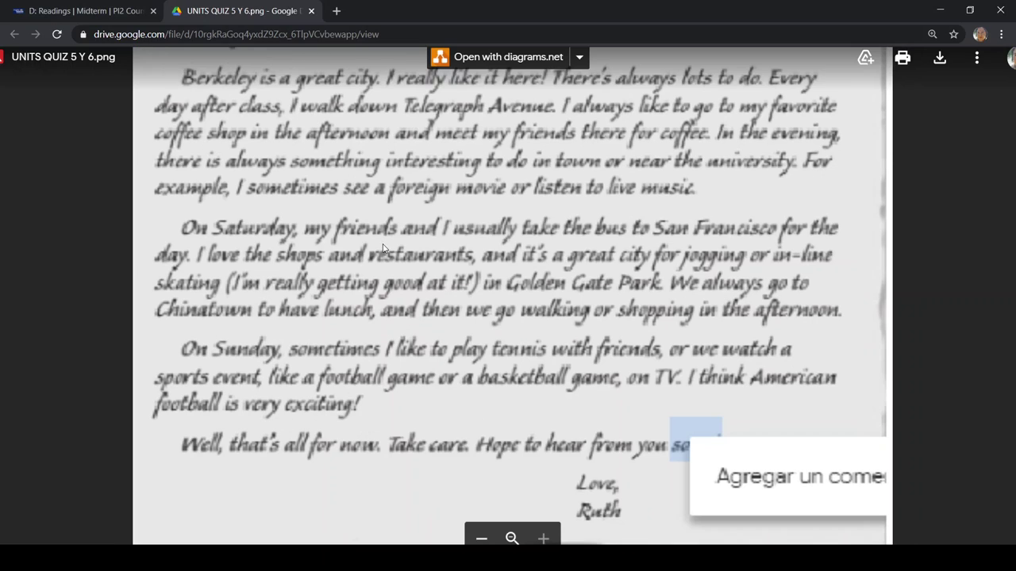
scroll(472, 350, "up", 1)
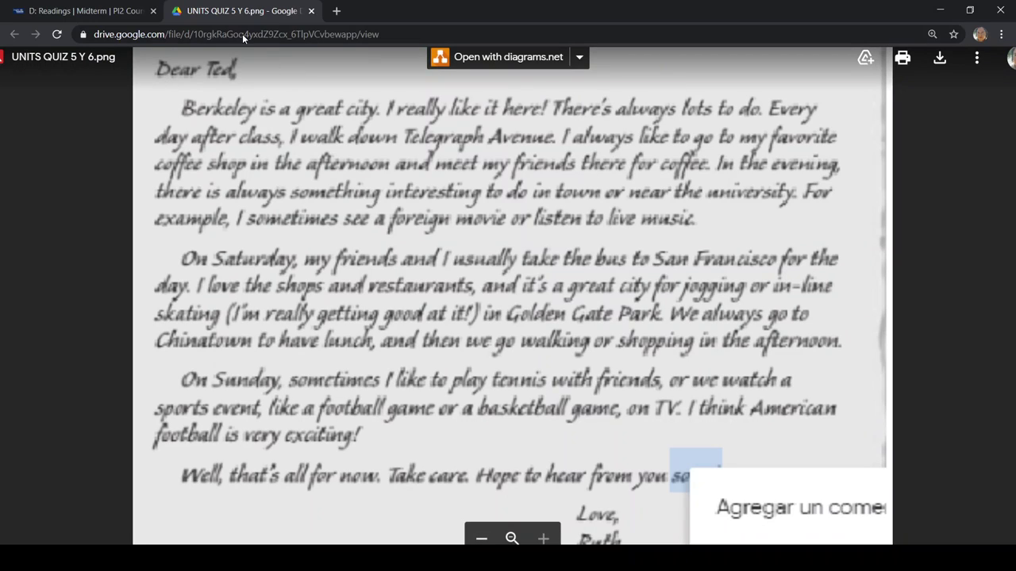
left_click(311, 11)
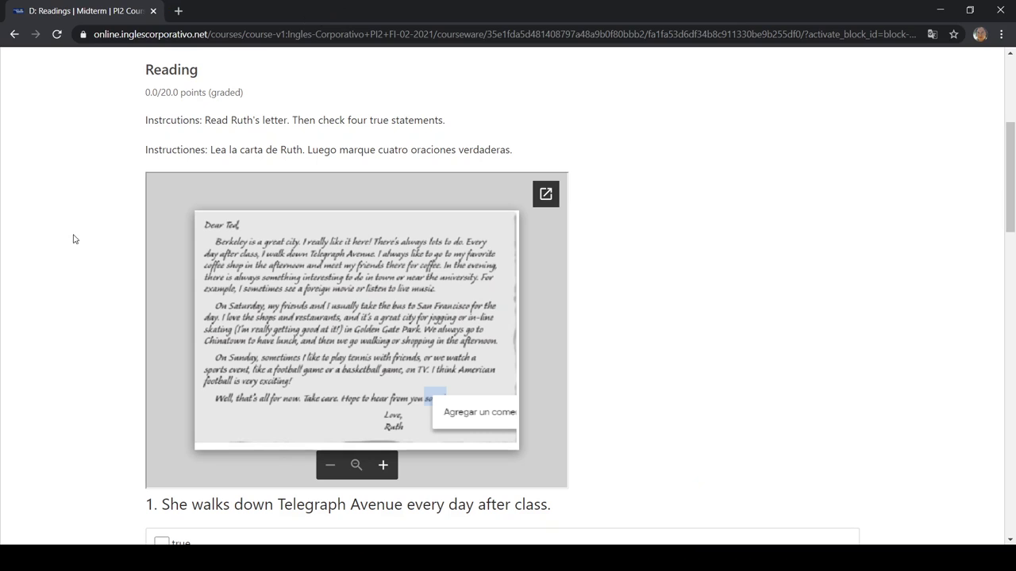
scroll(39, 256, "down", 3)
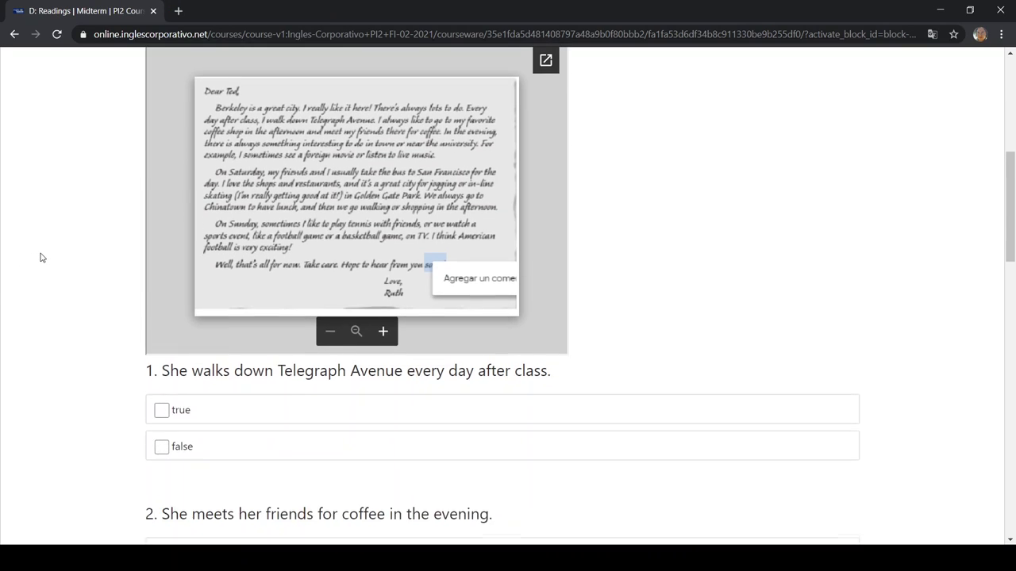
Mark question 1 (Telegraph Avenue) true, question 2 (coffee in the evening) false and question 3 (dancing to live music) false.
scroll(41, 256, "down", 3)
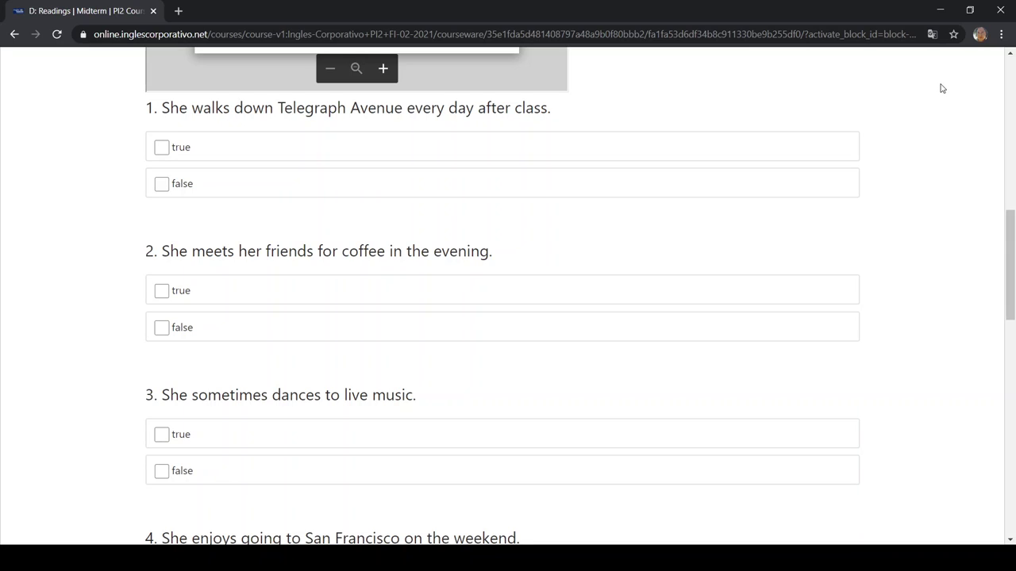
left_click(162, 148)
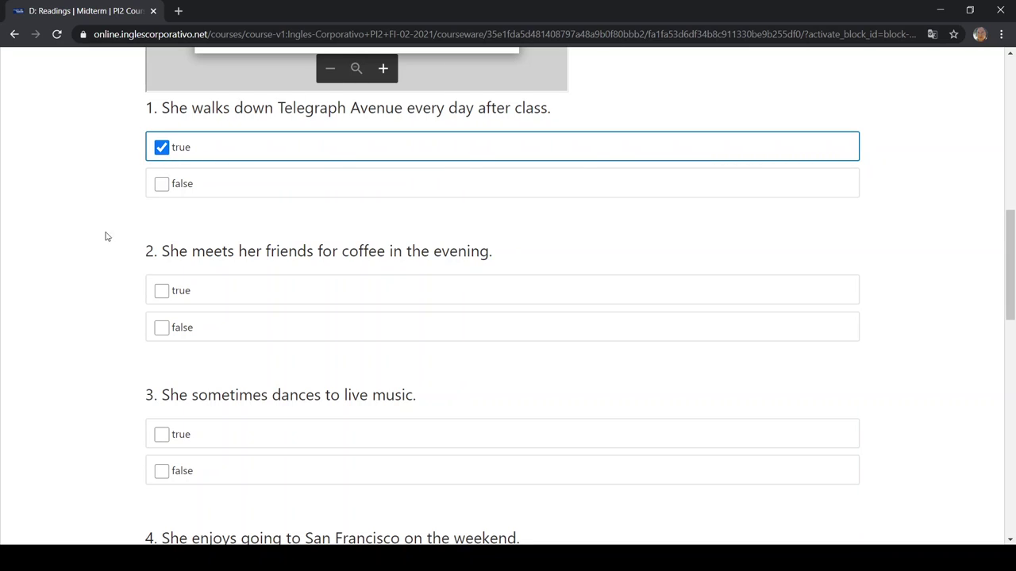
scroll(80, 278, "down", 1)
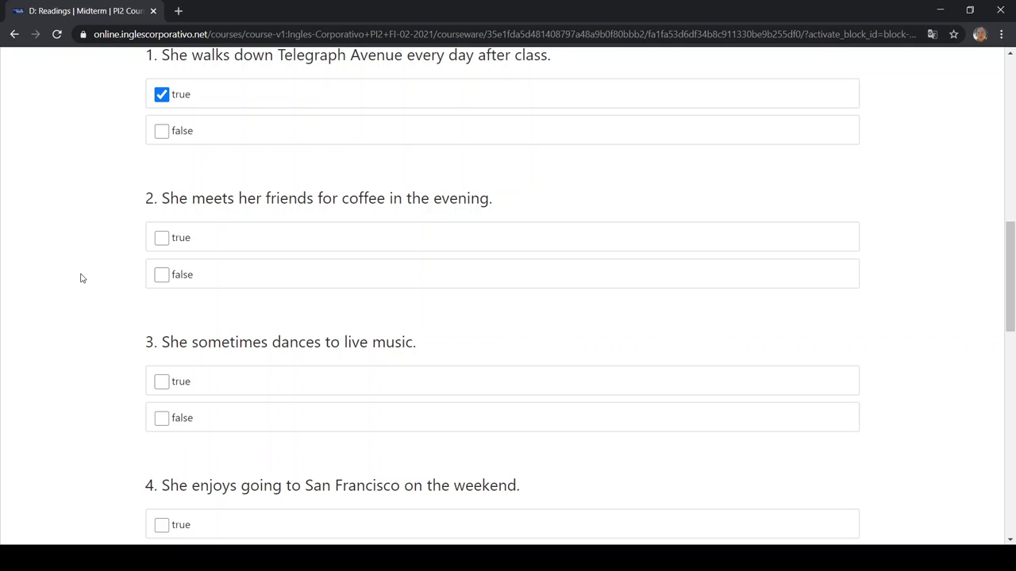
left_click(224, 288)
scroll(96, 287, "down", 2)
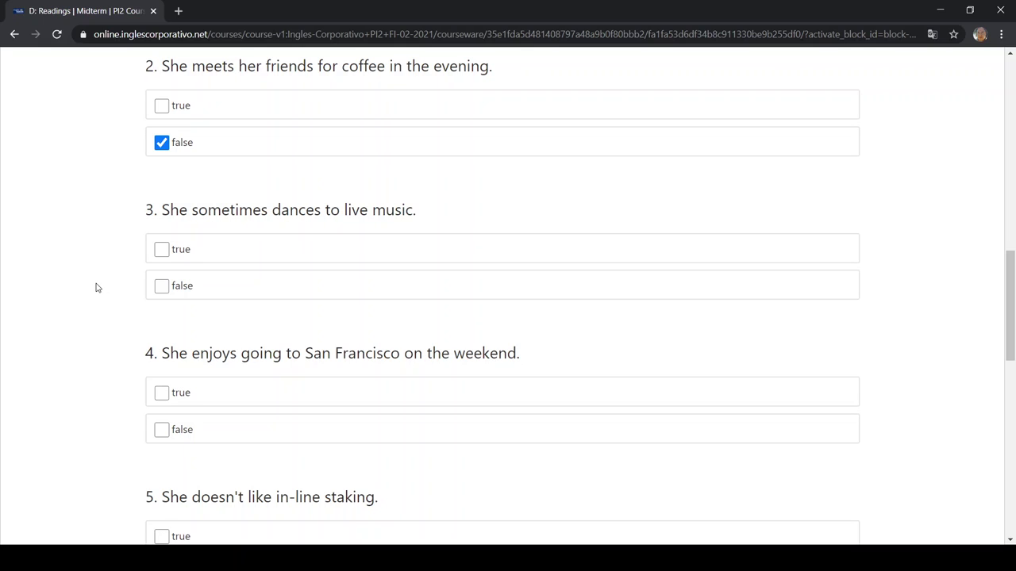
left_click(162, 286)
Mark question 4 (San Francisco) true, question 5 (in-line skating) false and question 6 (shopping or walking after lunch) true.
scroll(87, 308, "down", 3)
scroll(87, 309, "down", 1)
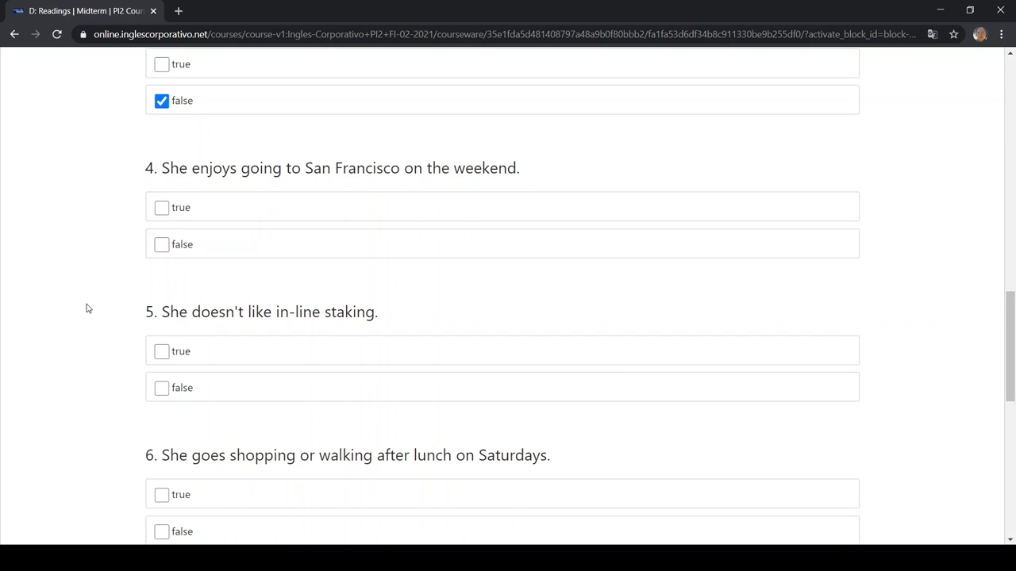
left_click(170, 210)
scroll(97, 243, "down", 3)
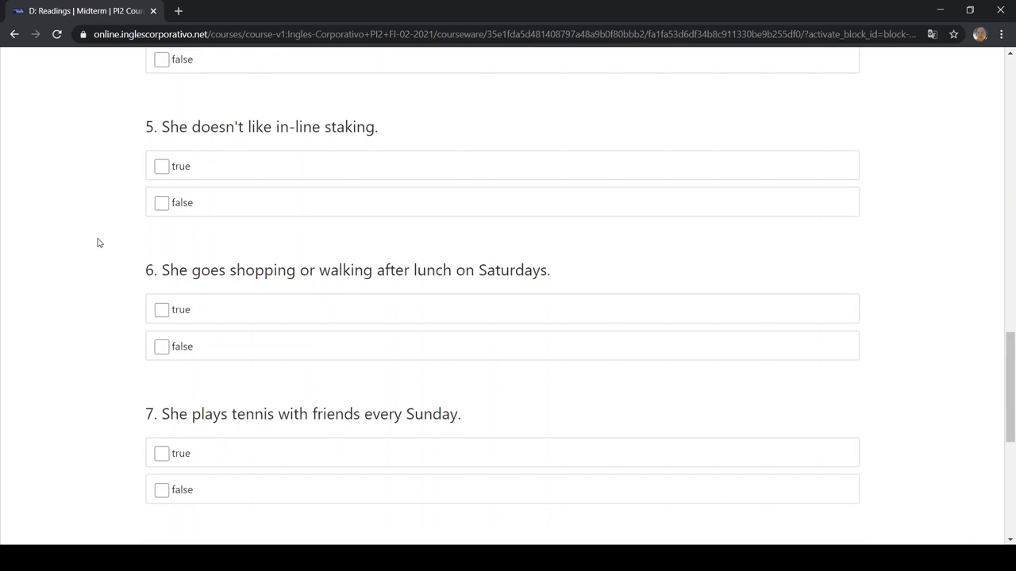
left_click(186, 204)
scroll(81, 245, "down", 2)
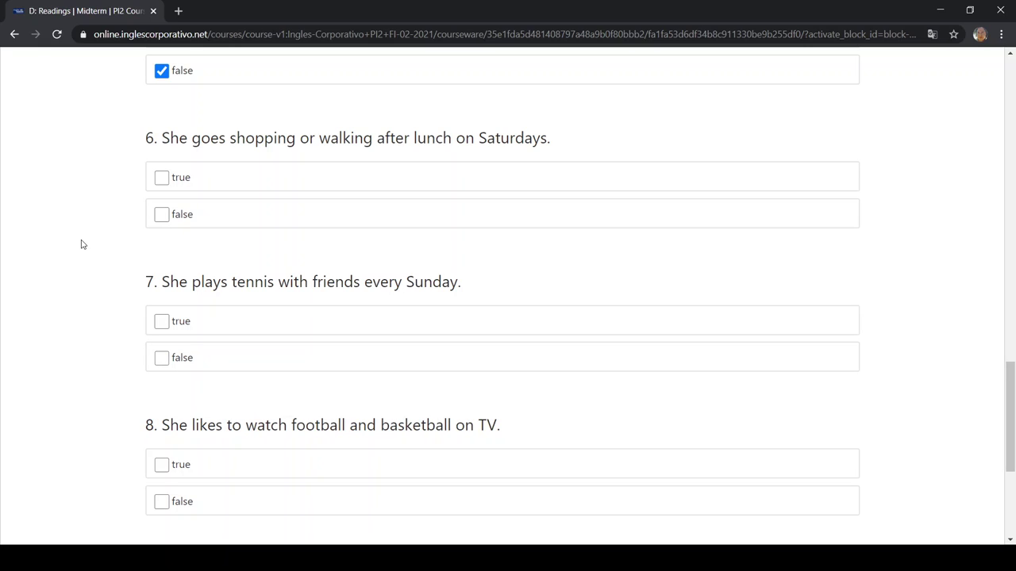
left_click(161, 187)
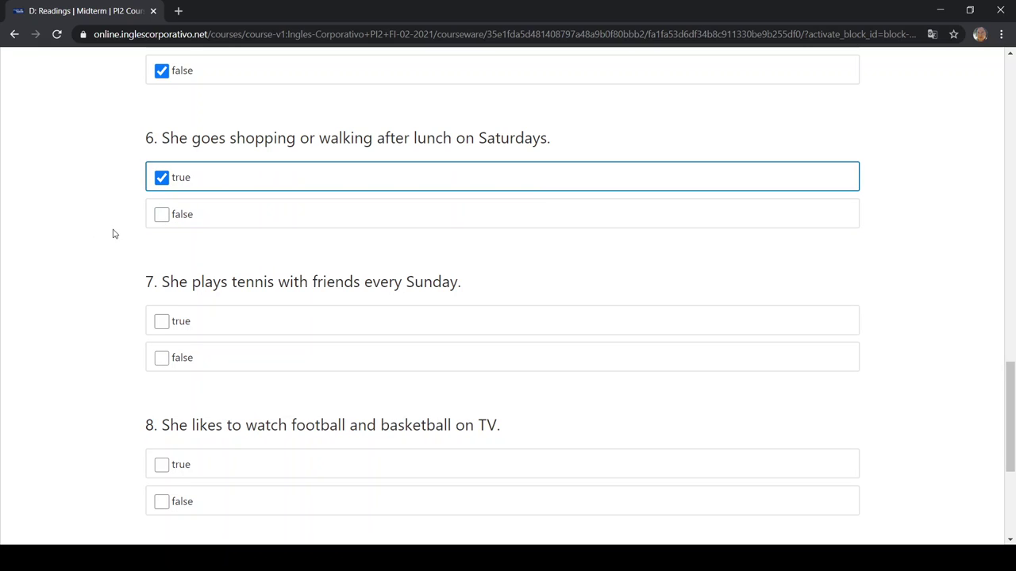
Mark question 7 (tennis every Sunday) false and question 8 (football and basketball on TV) true, and submit the reading answers.
scroll(113, 234, "down", 2)
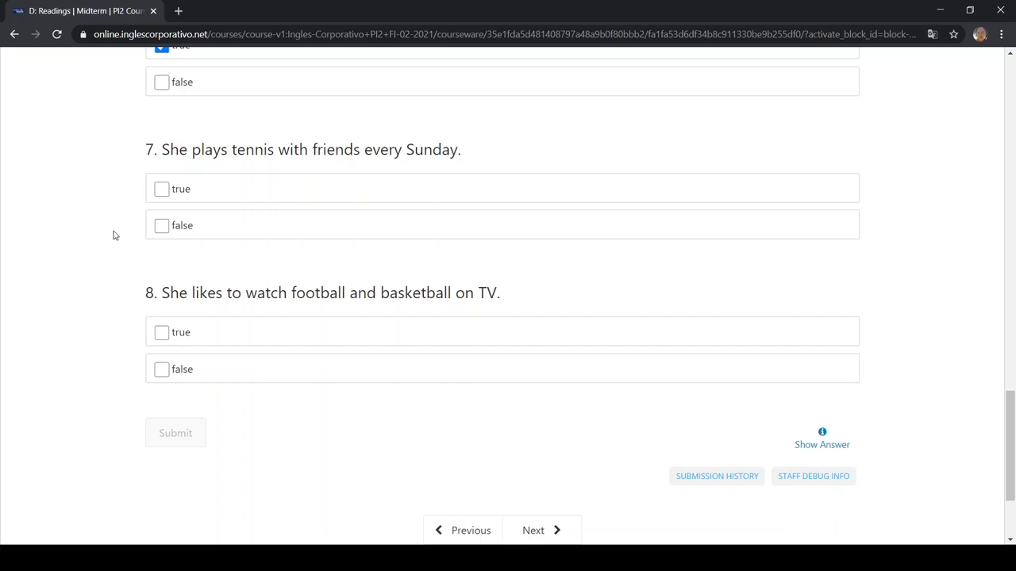
left_click(178, 234)
scroll(127, 330, "down", 2)
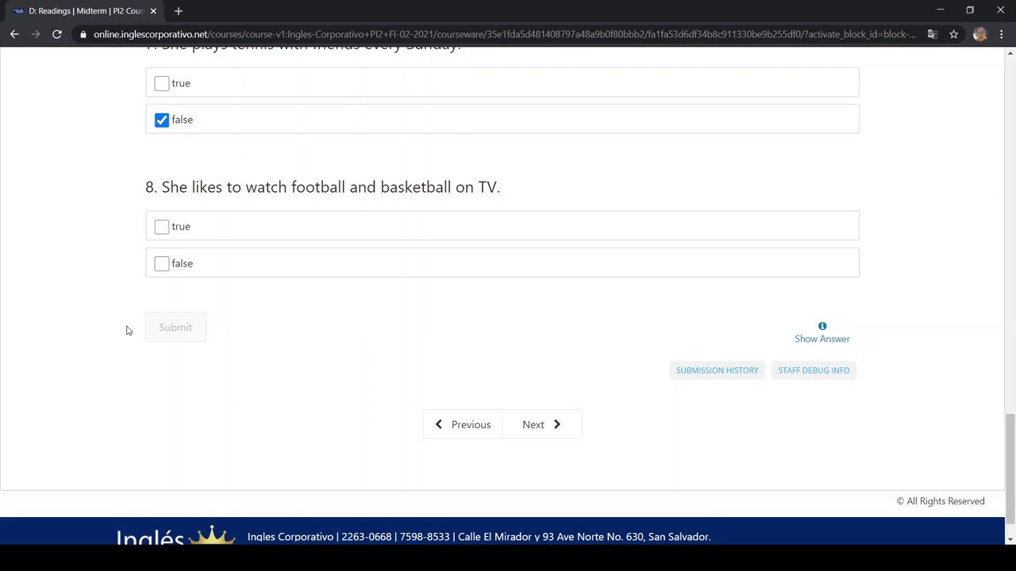
left_click(184, 227)
left_click(177, 330)
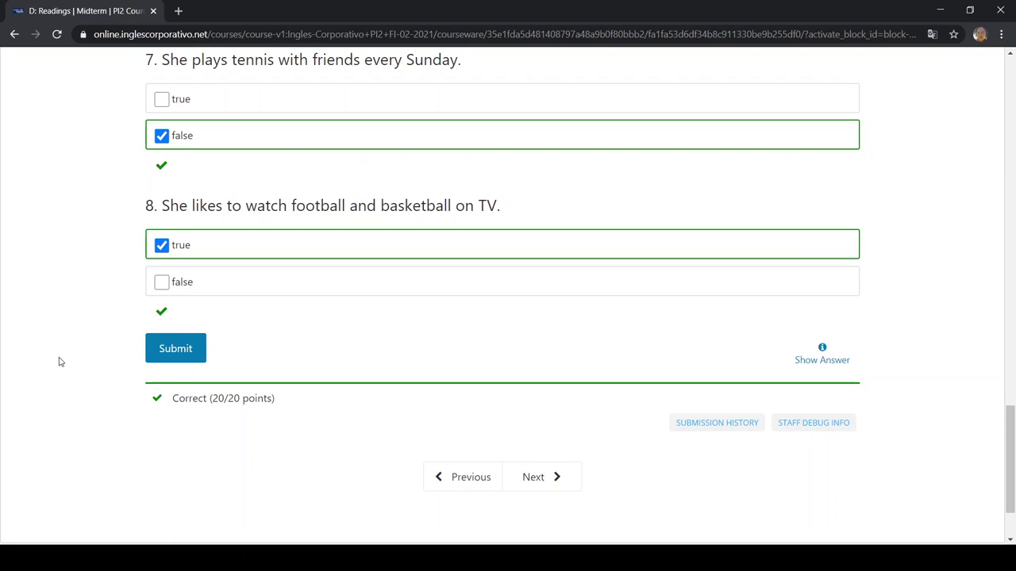
Review the graded answers to reading questions 1 through 8 in order and move on to the next course page.
scroll(58, 362, "up", 8)
scroll(59, 362, "up", 5)
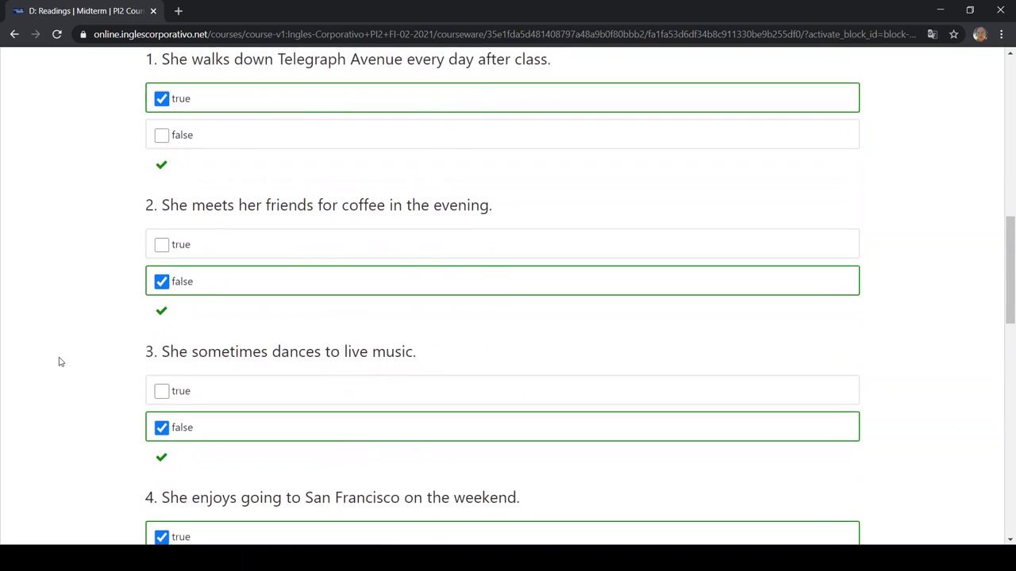
scroll(58, 362, "down", 2)
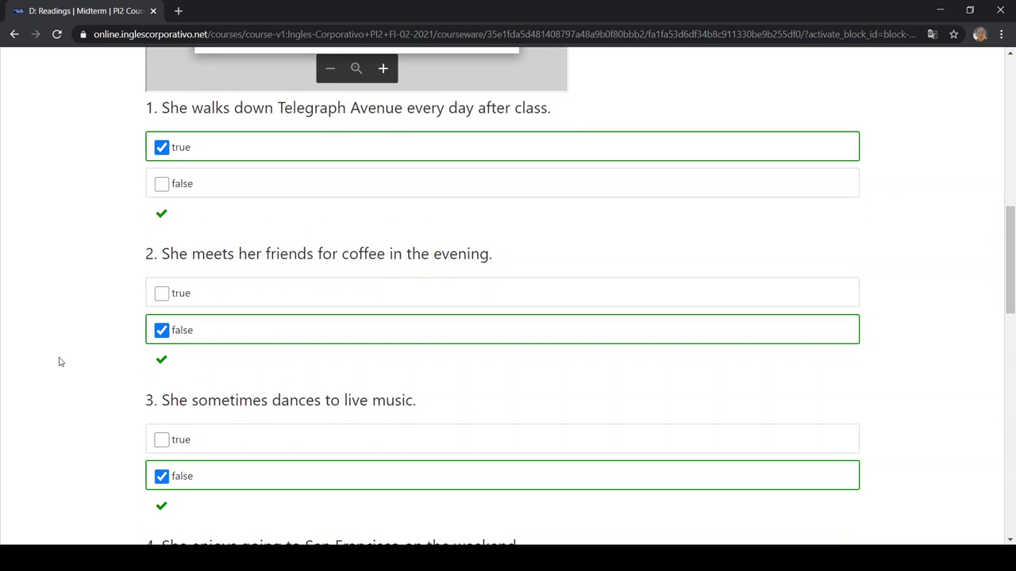
scroll(59, 362, "up", 1)
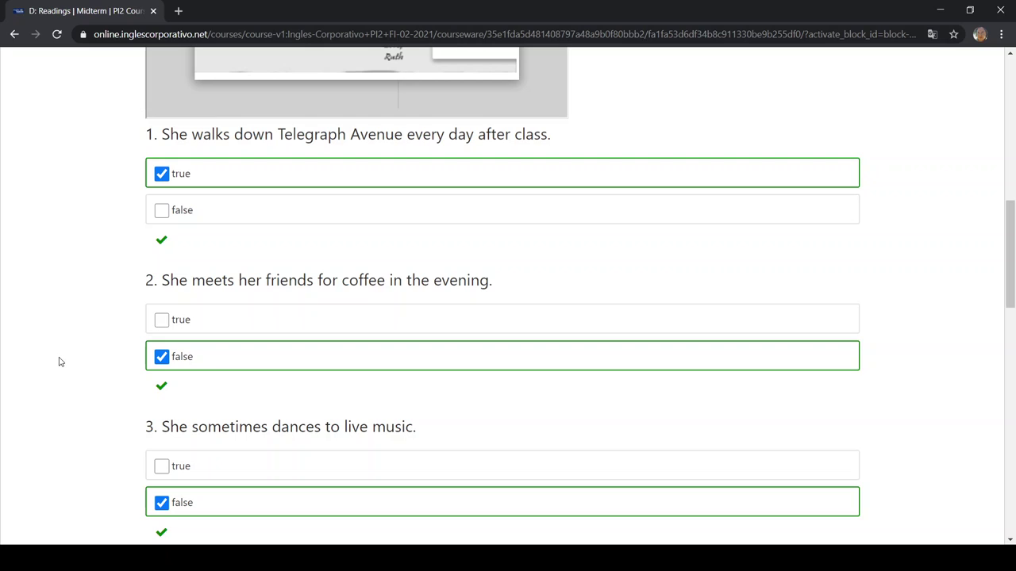
scroll(59, 362, "down", 3)
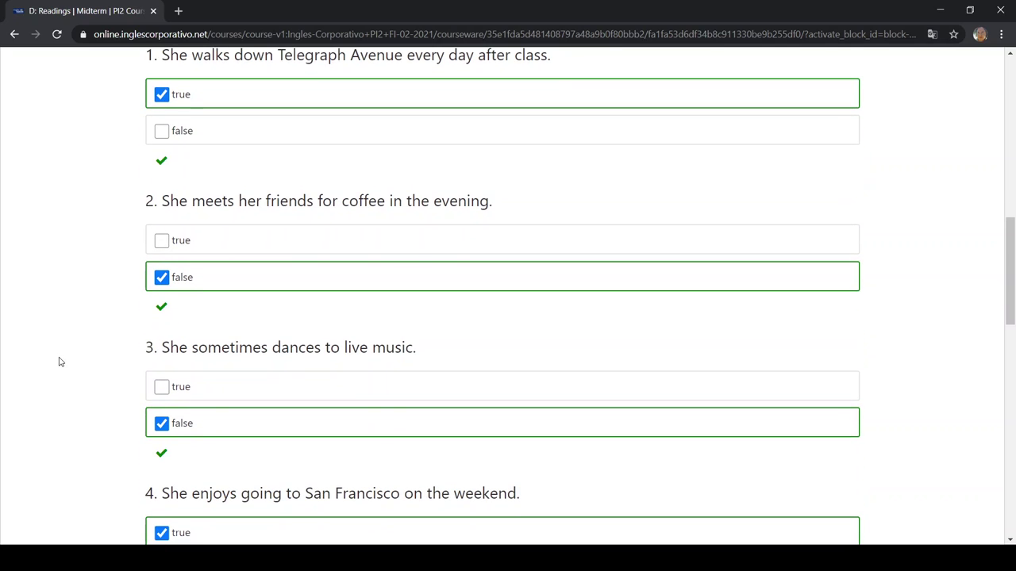
scroll(58, 362, "down", 2)
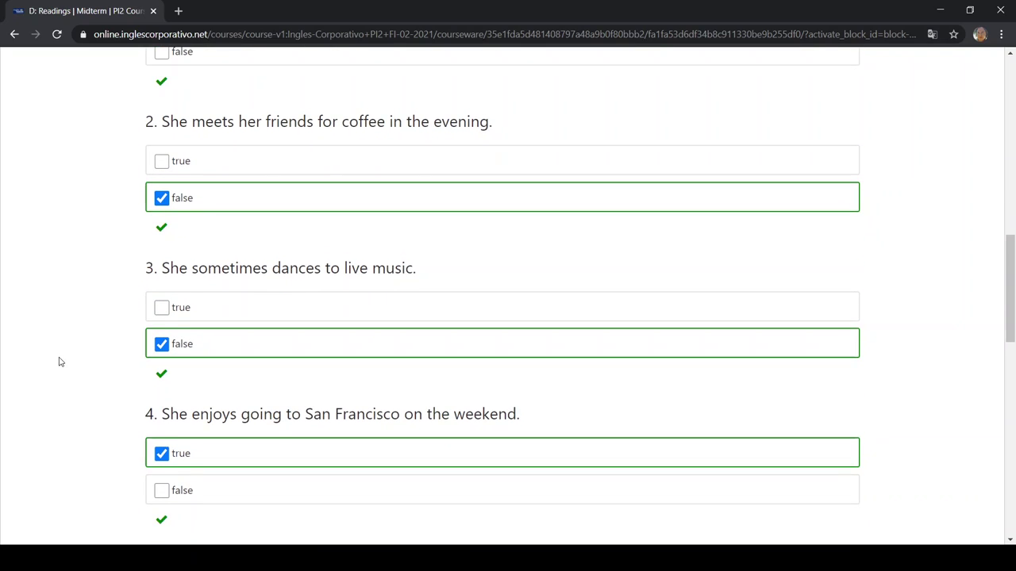
scroll(59, 362, "down", 1)
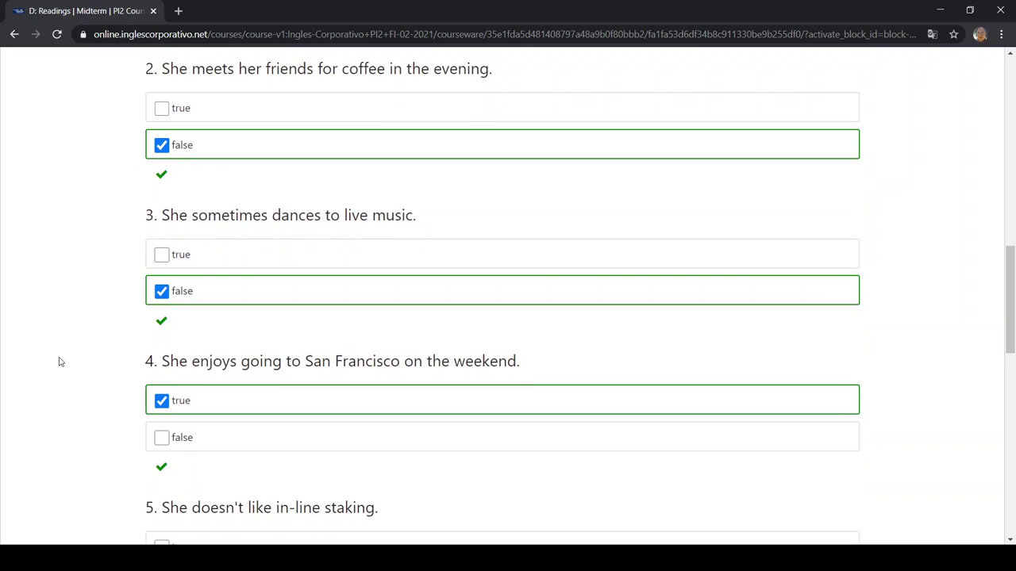
scroll(58, 362, "down", 2)
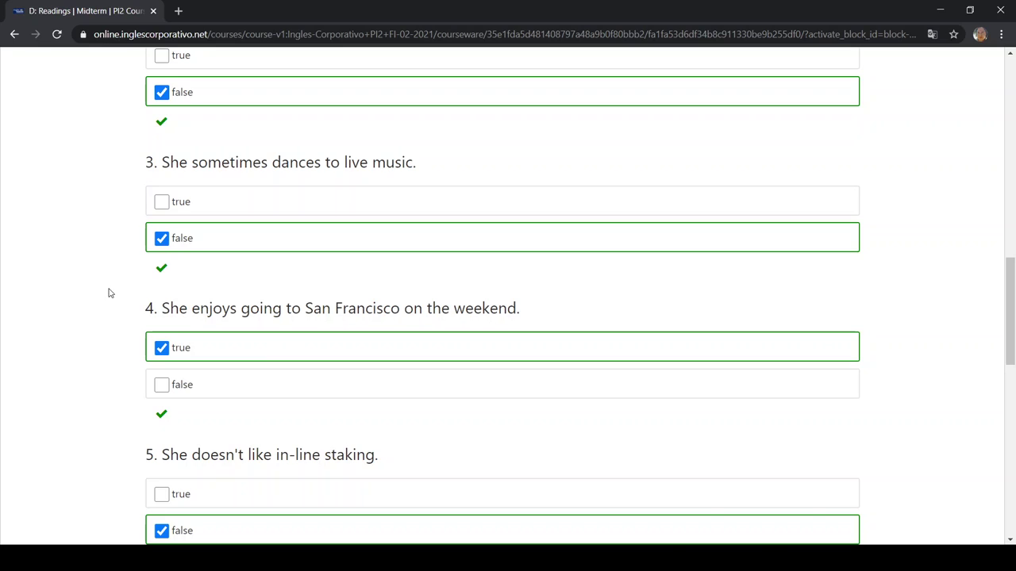
scroll(111, 294, "down", 2)
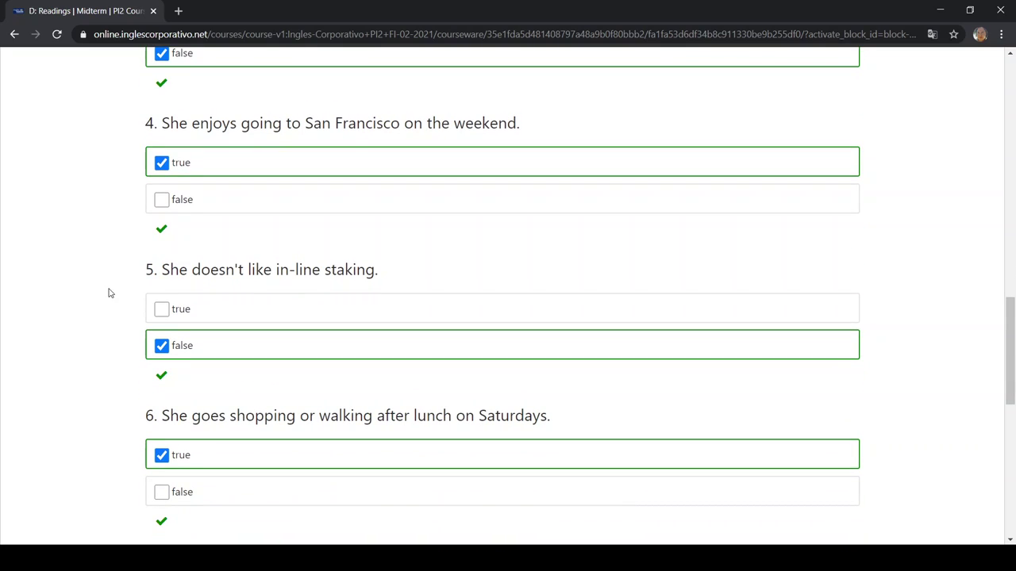
scroll(111, 294, "down", 2)
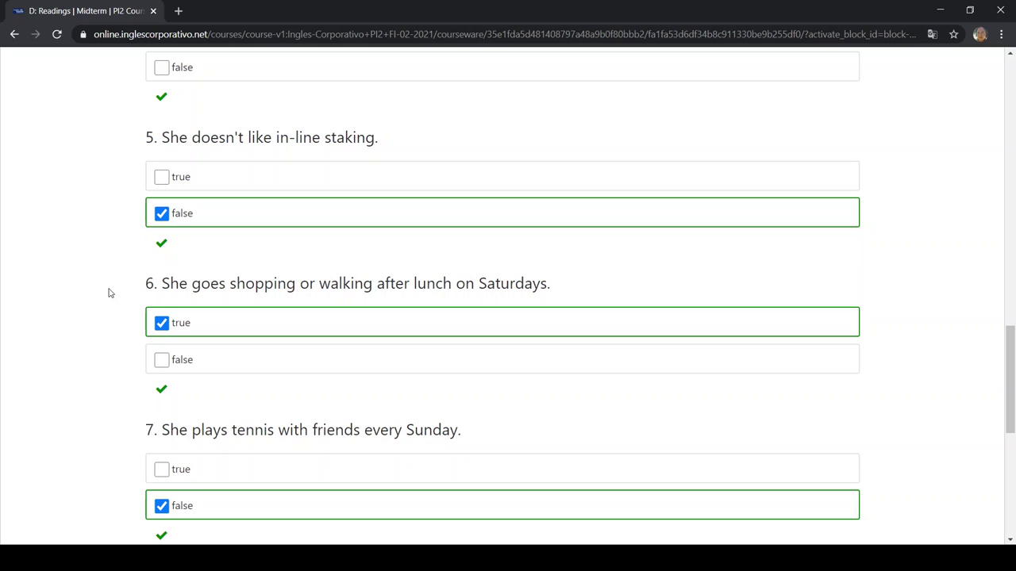
scroll(111, 293, "down", 2)
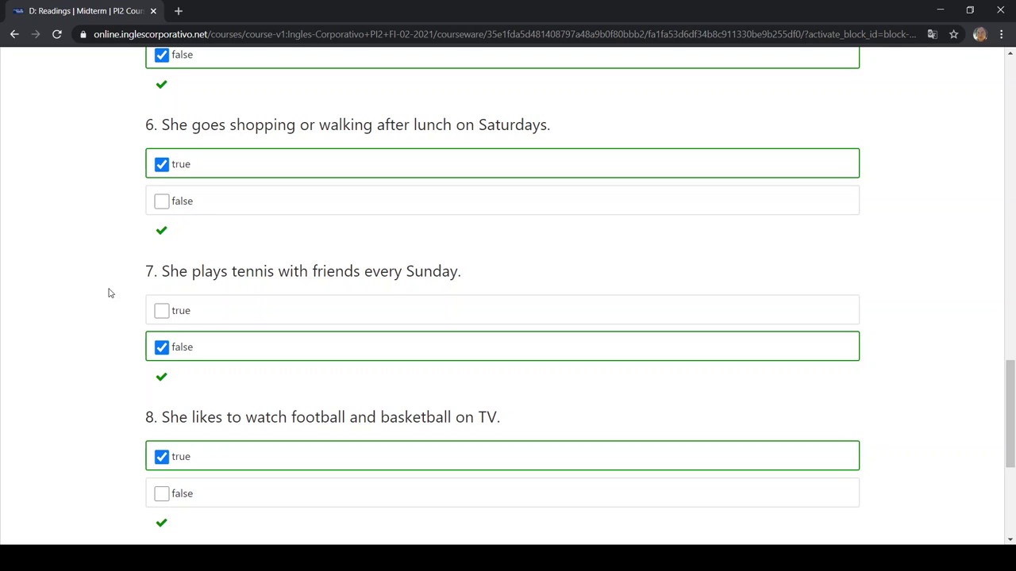
scroll(110, 294, "down", 2)
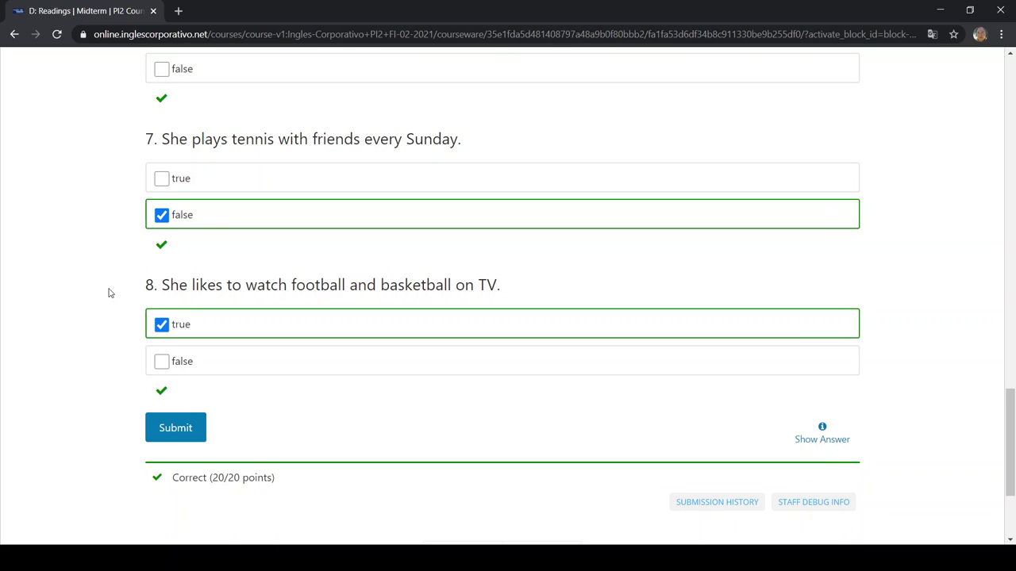
scroll(110, 294, "down", 2)
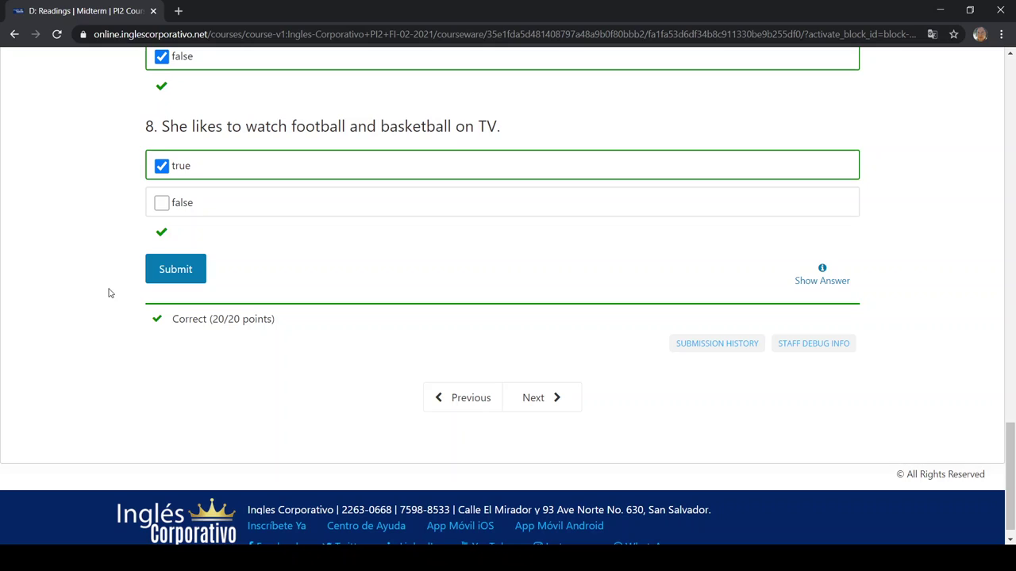
left_click(566, 400)
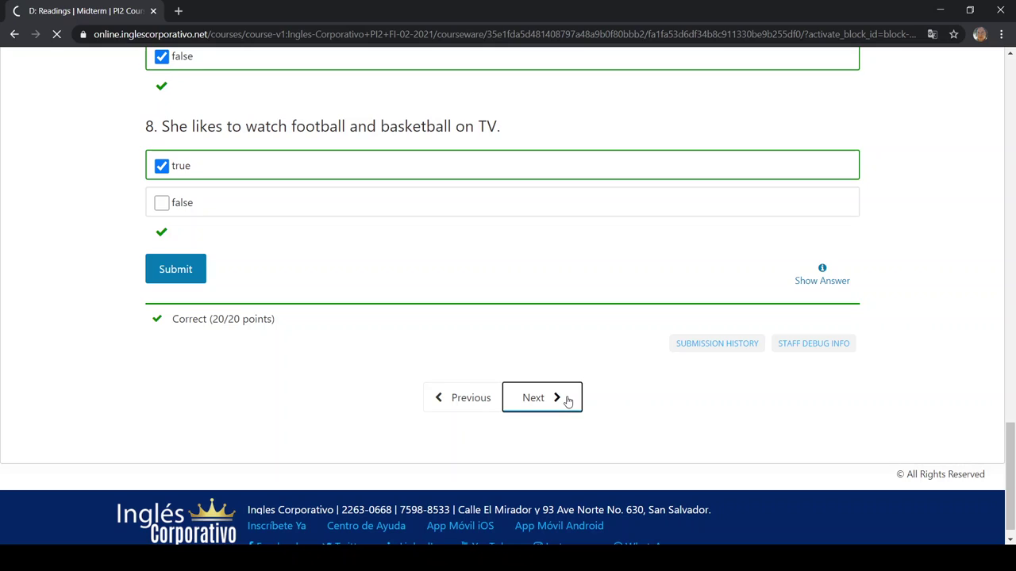
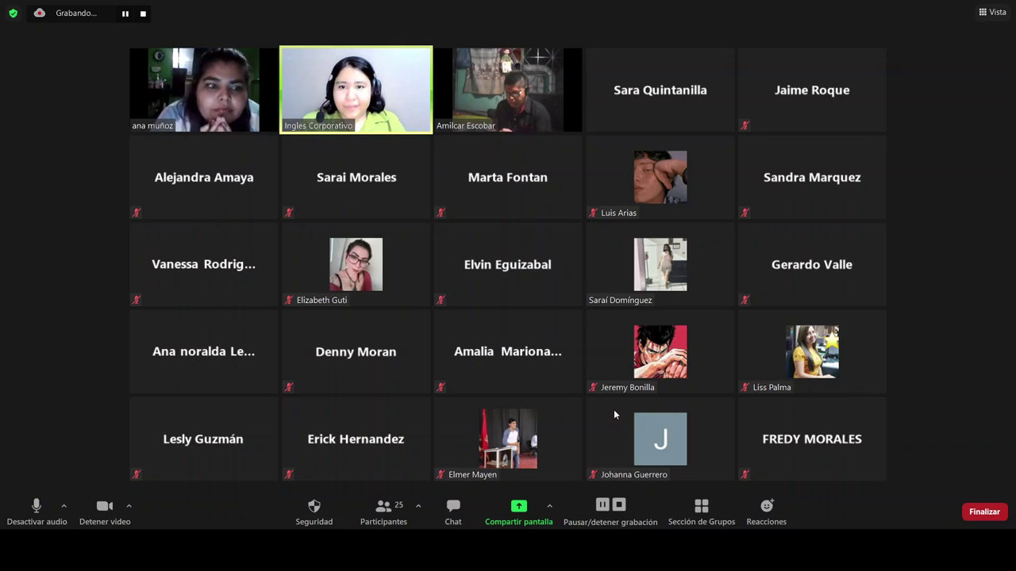
In the Zoom meeting, mute the host's microphone and turn off the host's camera.
left_click(36, 506)
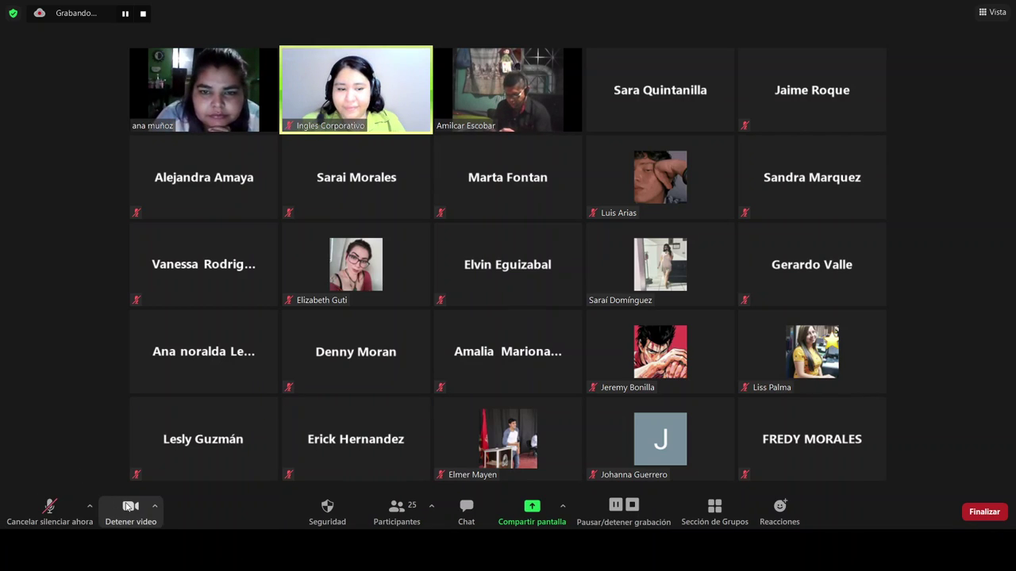
left_click(130, 508)
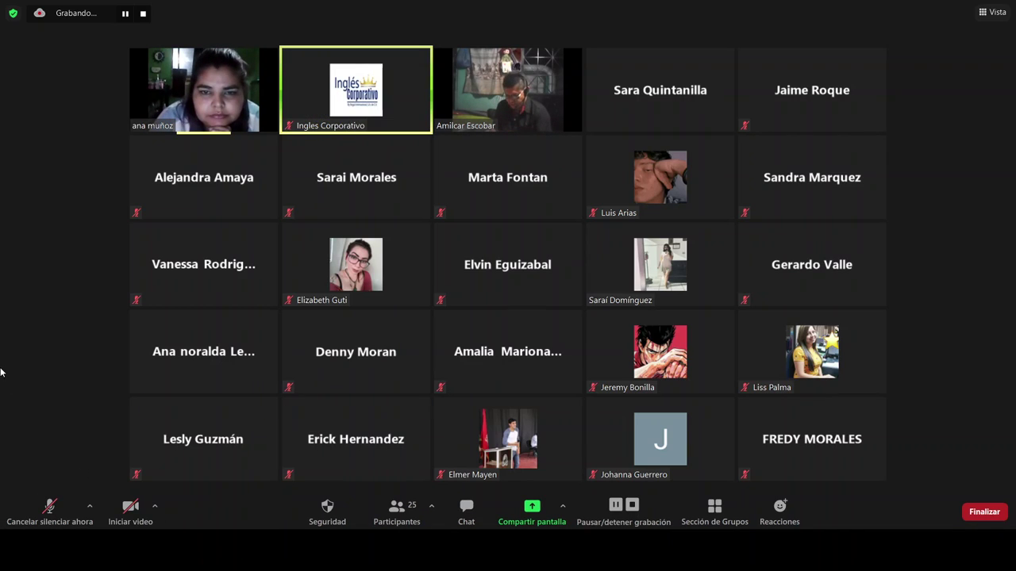